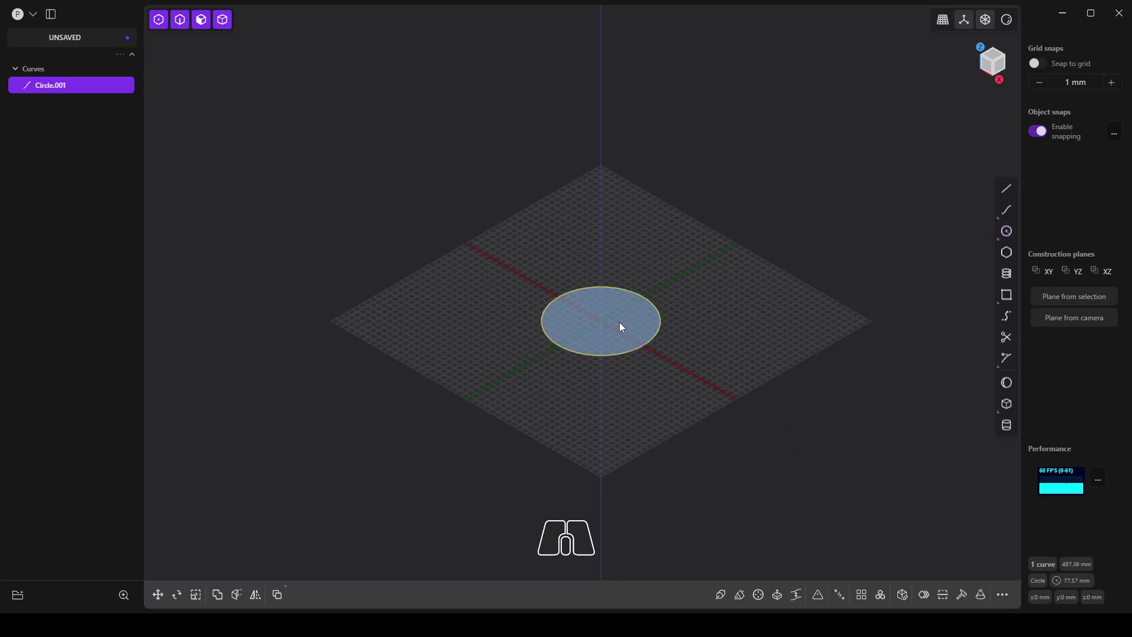
# Switch to perspective view and extrude the circle upward into a solid cylinder.
pyautogui.click(961, 27)
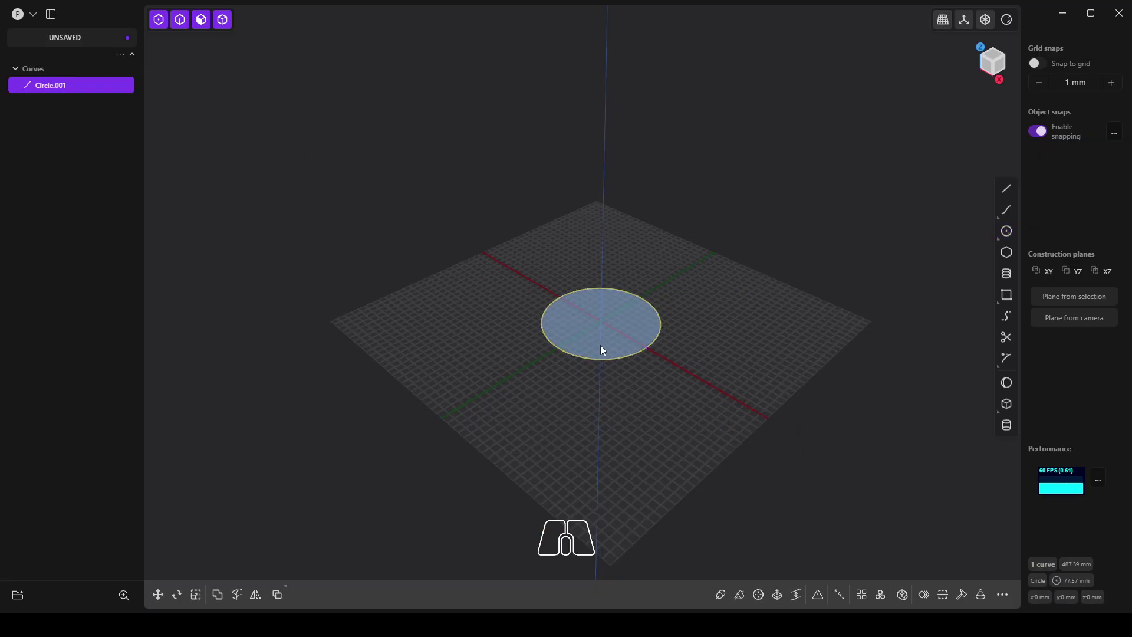
pyautogui.scroll(3, 601, 333)
pyautogui.press('e')
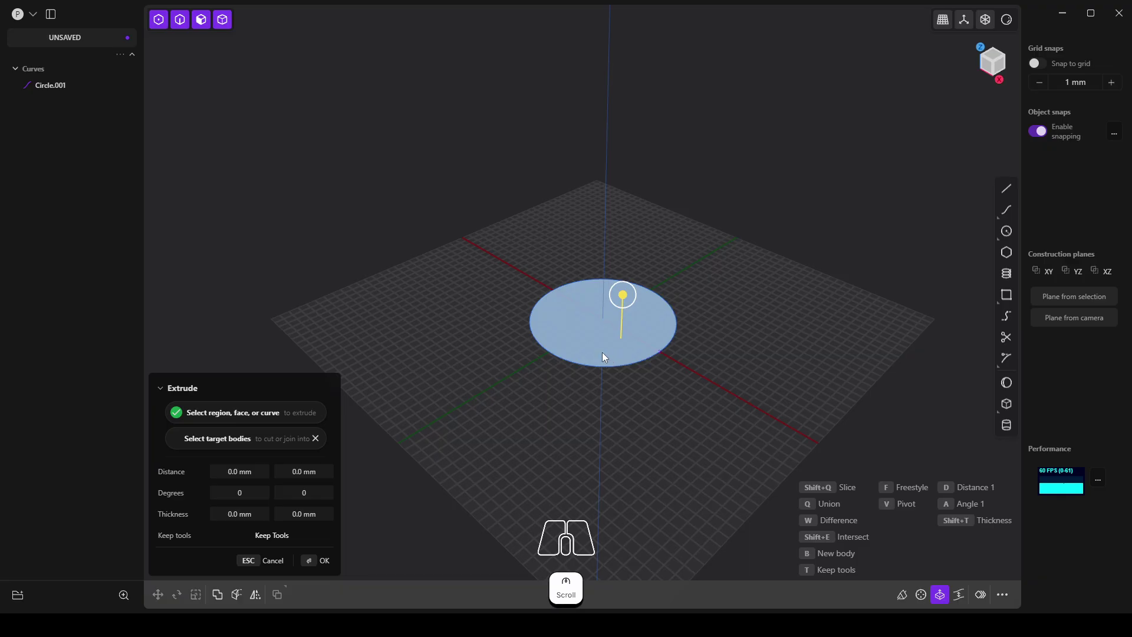
pyautogui.moveTo(621, 293); pyautogui.dragTo(628, 235)
pyautogui.press('Return')
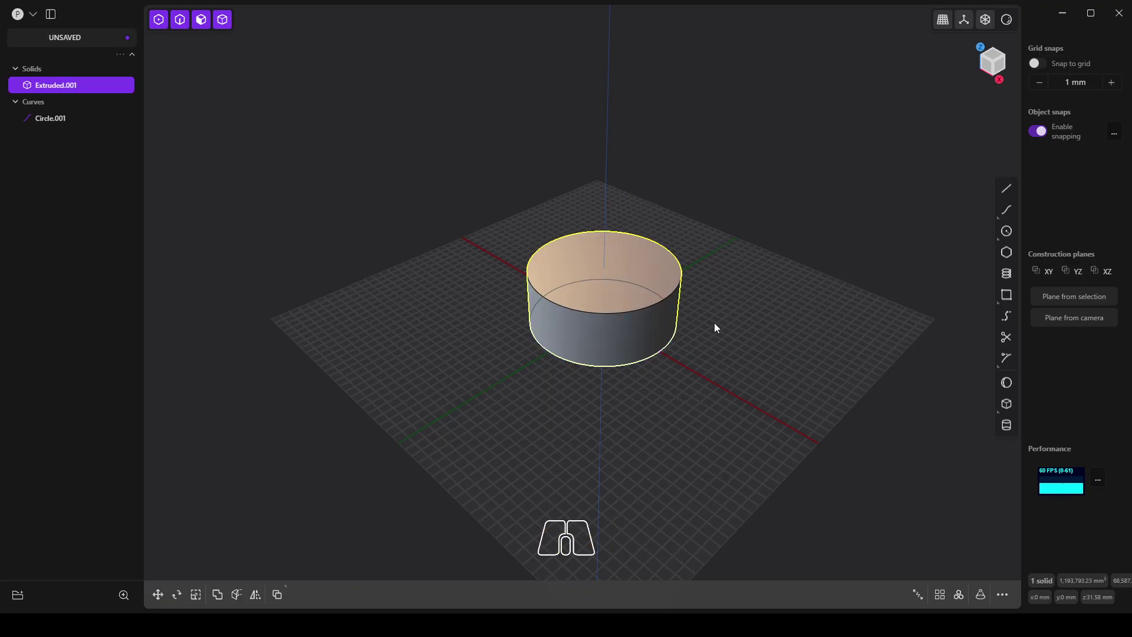
# Offset the cylinder's side face outward to widen it and raise its top face to a height of about 83 mm.
pyautogui.click(563, 337)
pyautogui.press('o')
pyautogui.moveTo(569, 357); pyautogui.dragTo(550, 385)
pyautogui.press('Return')
pyautogui.click(602, 310)
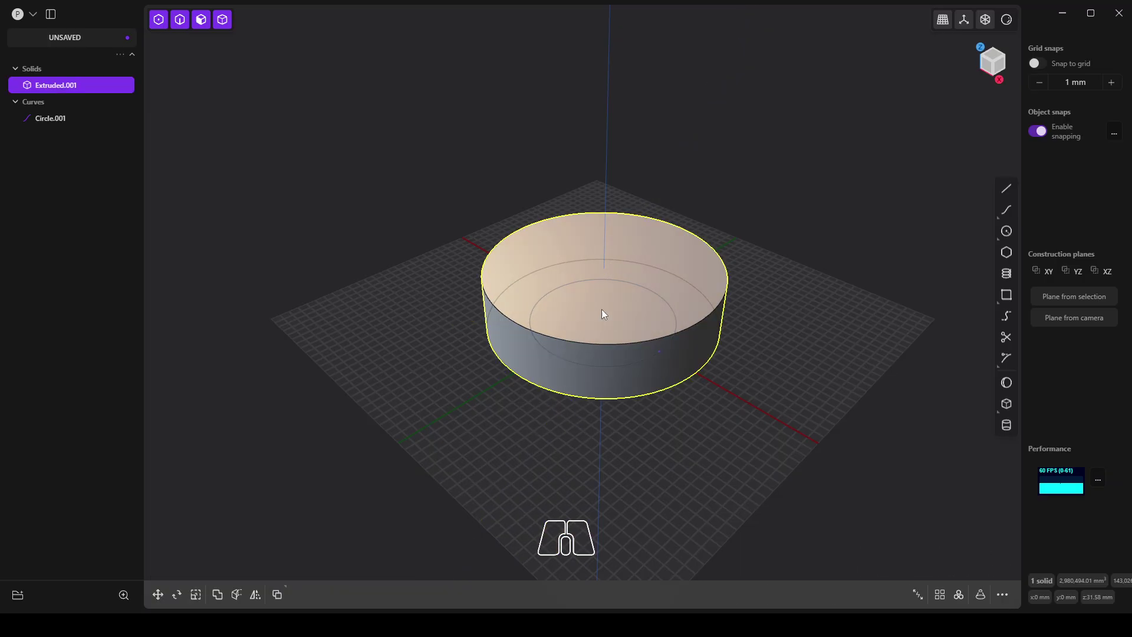
pyautogui.press('o')
pyautogui.moveTo(610, 267); pyautogui.dragTo(615, 253)
pyautogui.press('Return')
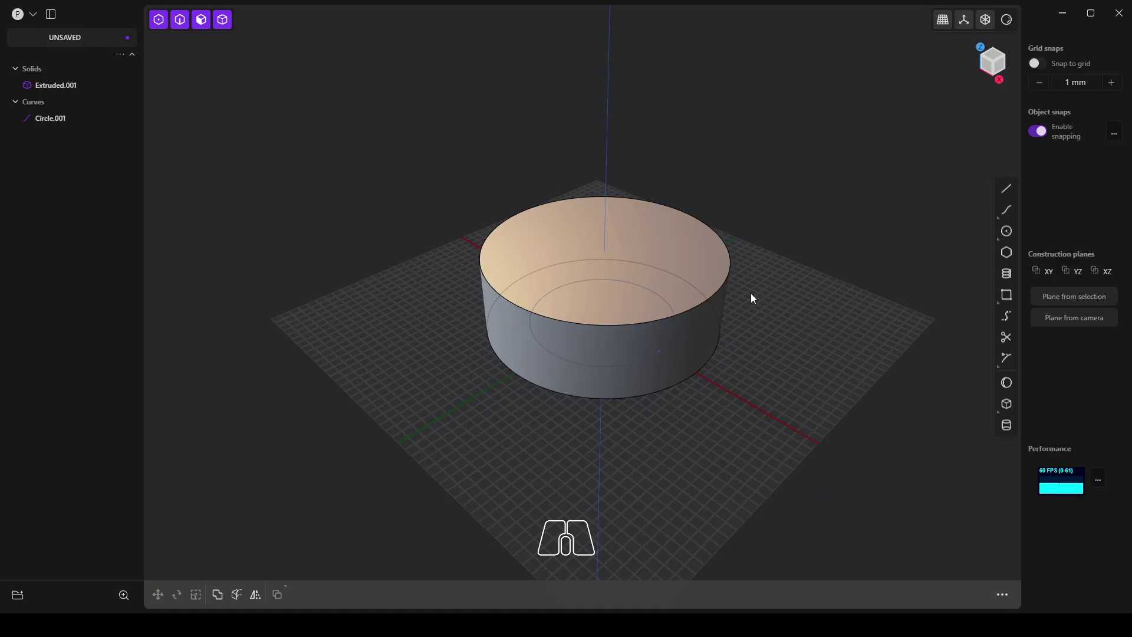
# Hide the original circle curve.
pyautogui.click(93, 118)
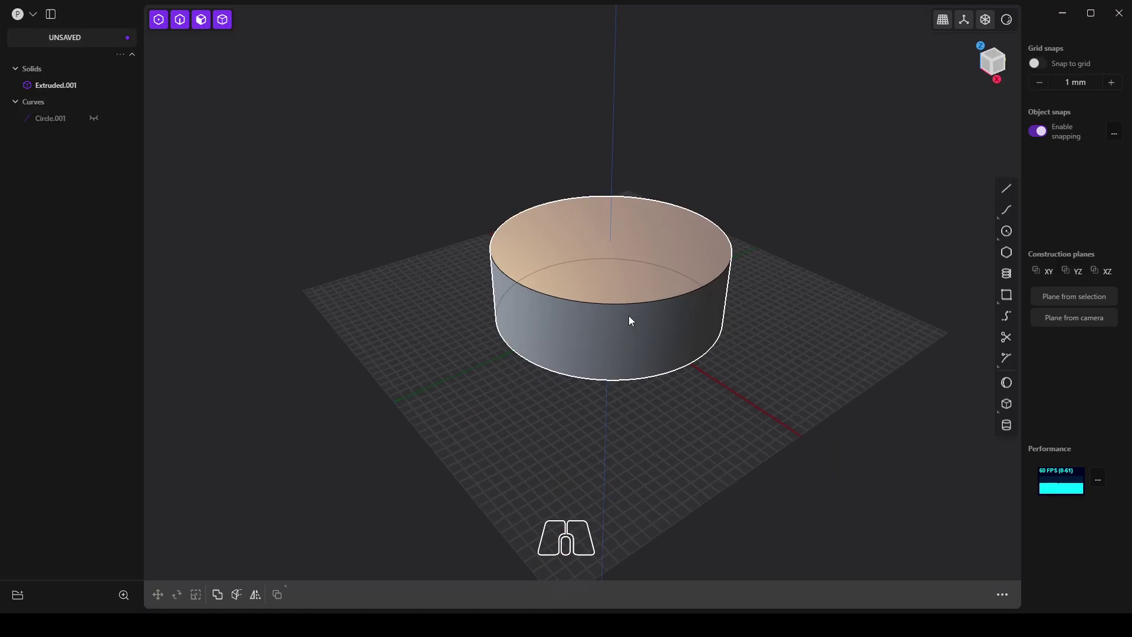
pyautogui.moveTo(629, 321); pyautogui.dragTo(993, 248, button='middle')
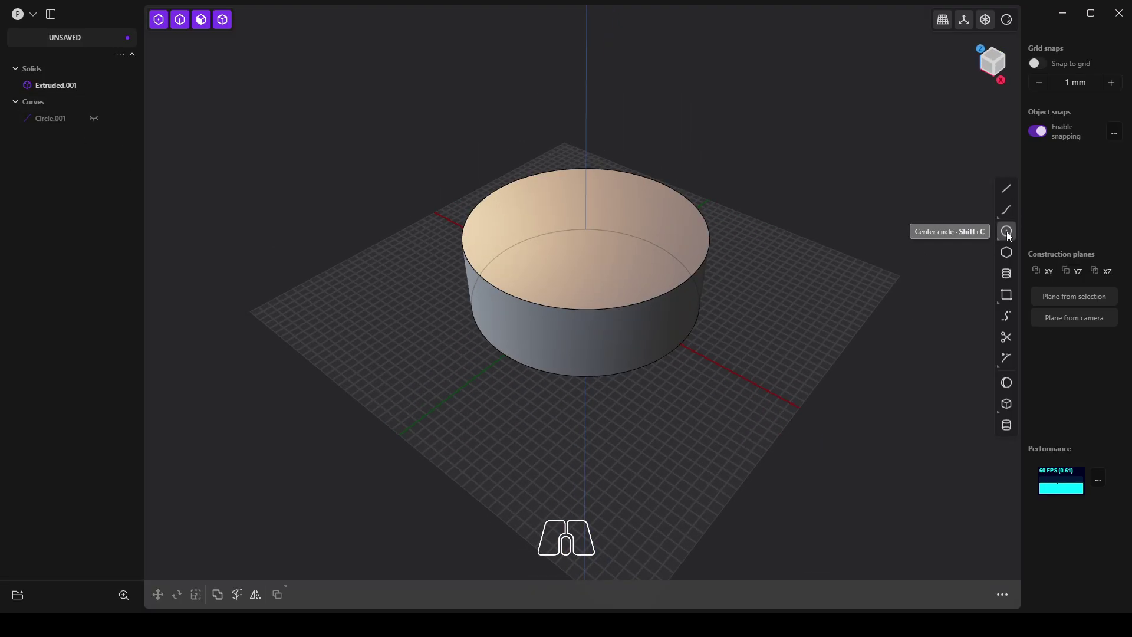
pyautogui.moveTo(566, 235); pyautogui.dragTo(668, 277, button='middle')
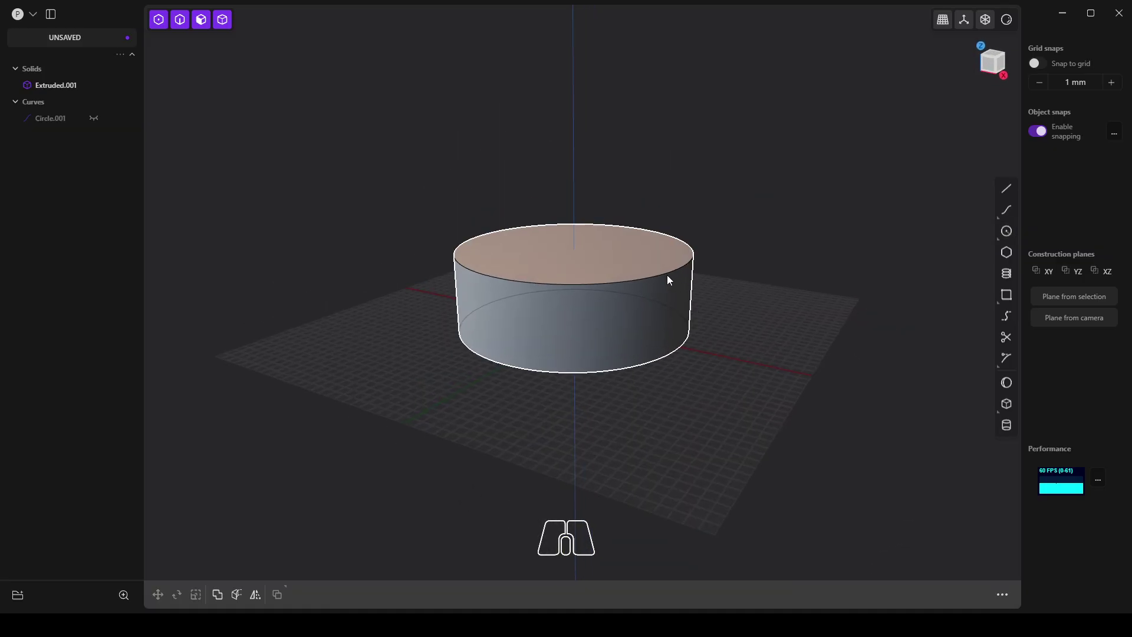
# Fillet the cylinder's upper and lower circular edges with a distance of about 15.25 mm.
pyautogui.click(666, 276)
pyautogui.press('f')
pyautogui.moveTo(634, 364); pyautogui.dragTo(631, 332, button='middle')
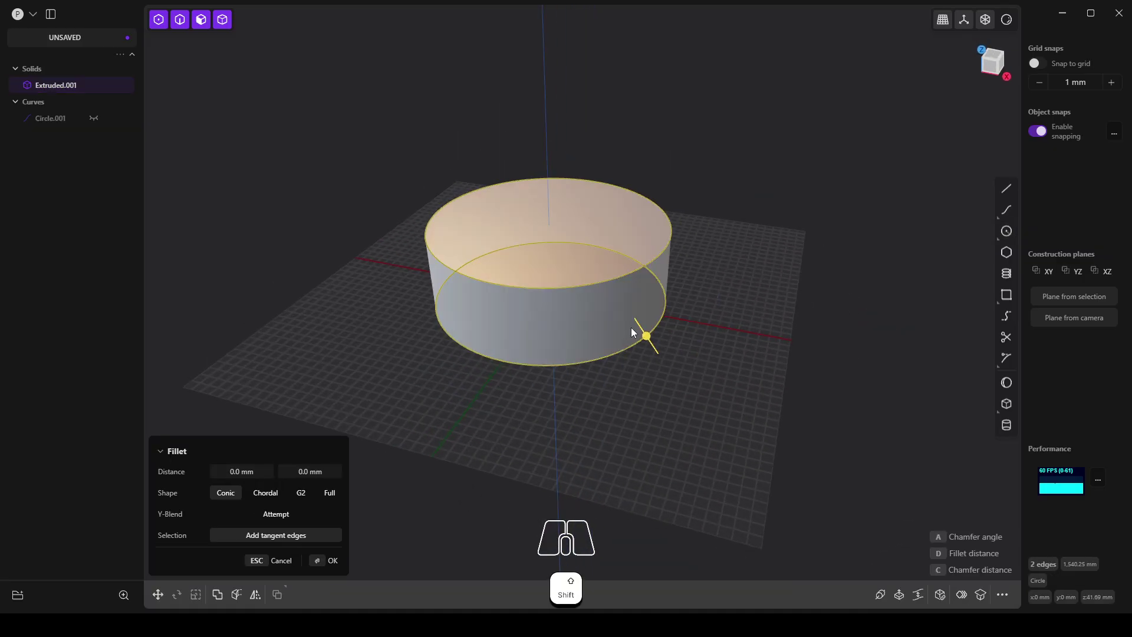
pyautogui.moveTo(647, 335); pyautogui.dragTo(653, 349)
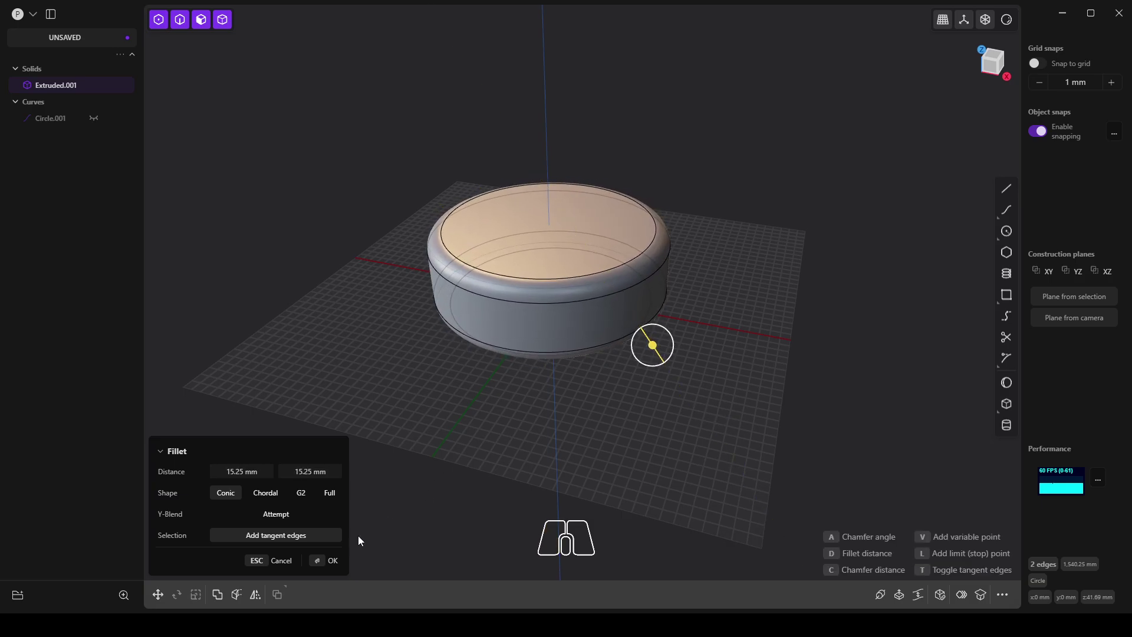
pyautogui.click(329, 560)
# In the front view, draw a diagonal line about 141 mm long across the middle of the cylinder, extending past its upper and lower edges.
pyautogui.keyDown('alt'); pyautogui.moveTo(480, 348); pyautogui.dragTo(623, 295, button='middle'); pyautogui.keyUp('alt')
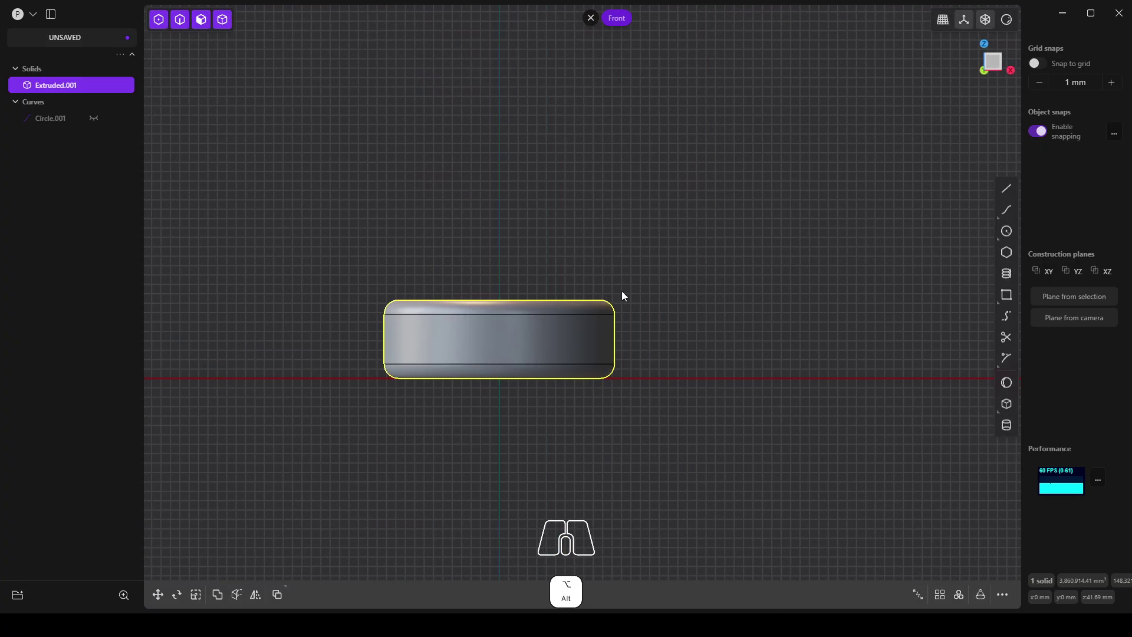
pyautogui.scroll(5, 518, 361)
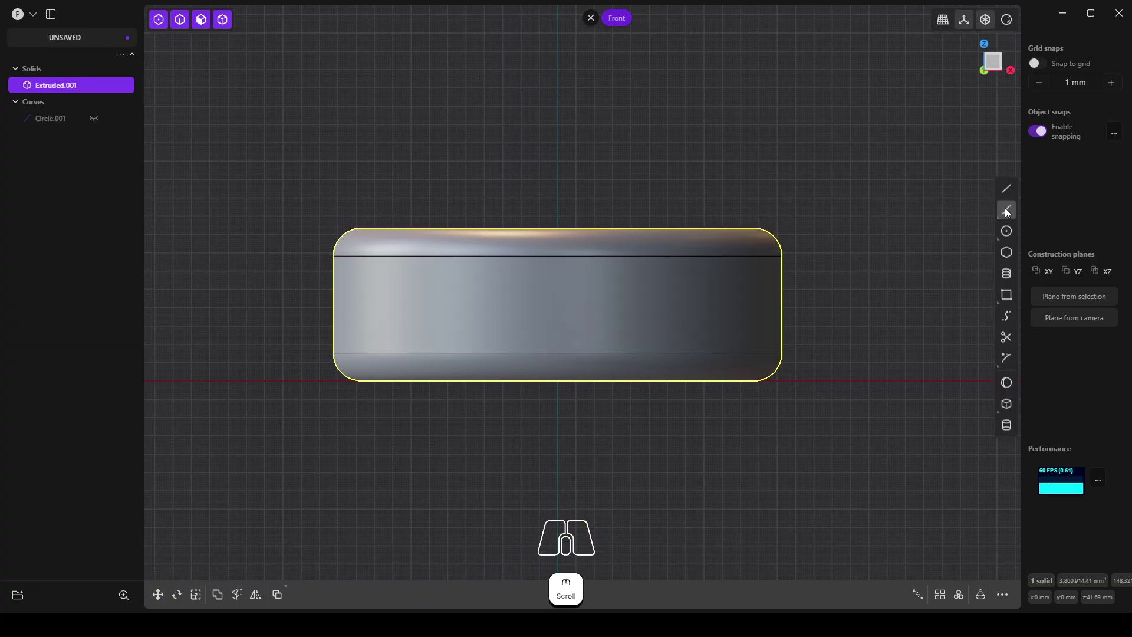
pyautogui.click(1006, 210)
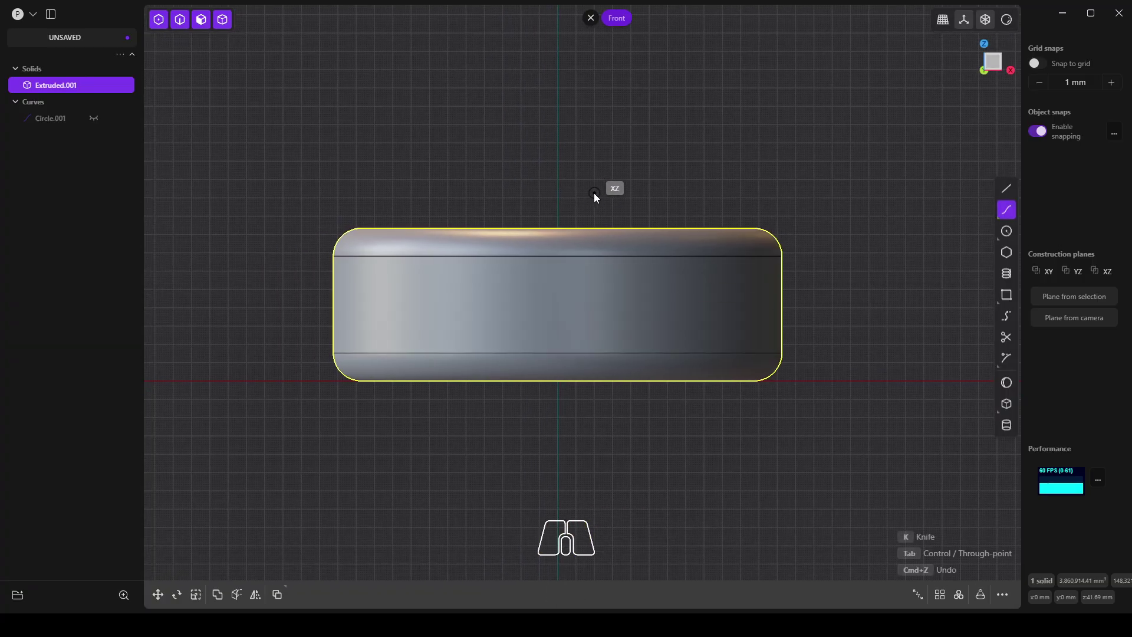
pyautogui.moveTo(605, 190); pyautogui.dragTo(490, 421)
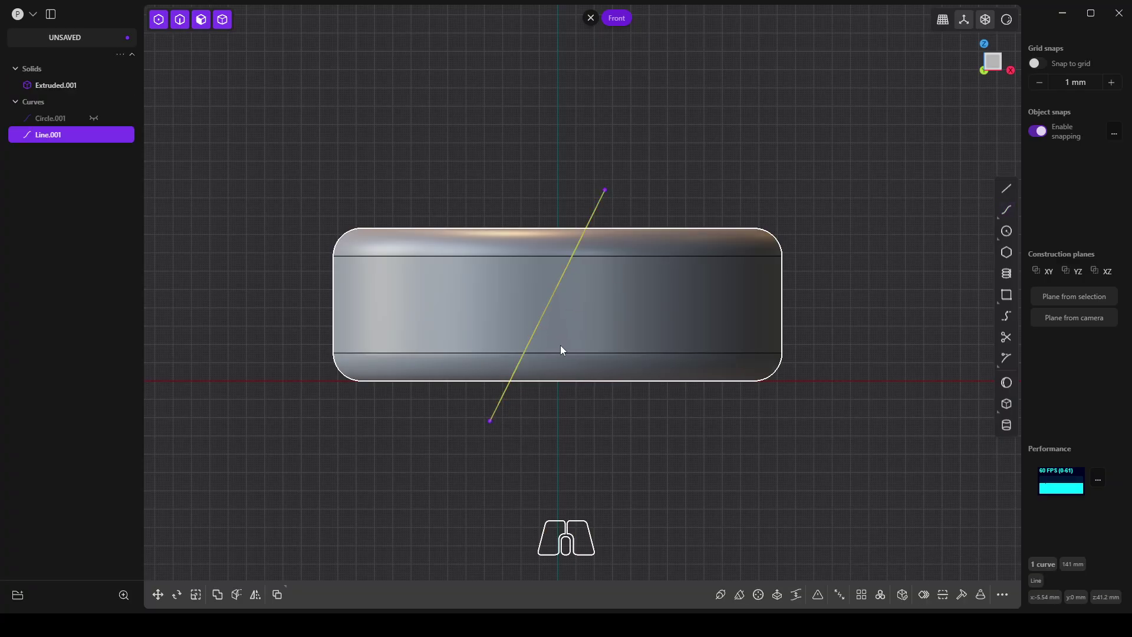
# Move the diagonal line straight out in front of the cylinder so it stands clear of the body.
pyautogui.moveTo(531, 179); pyautogui.dragTo(527, 271, button='middle')
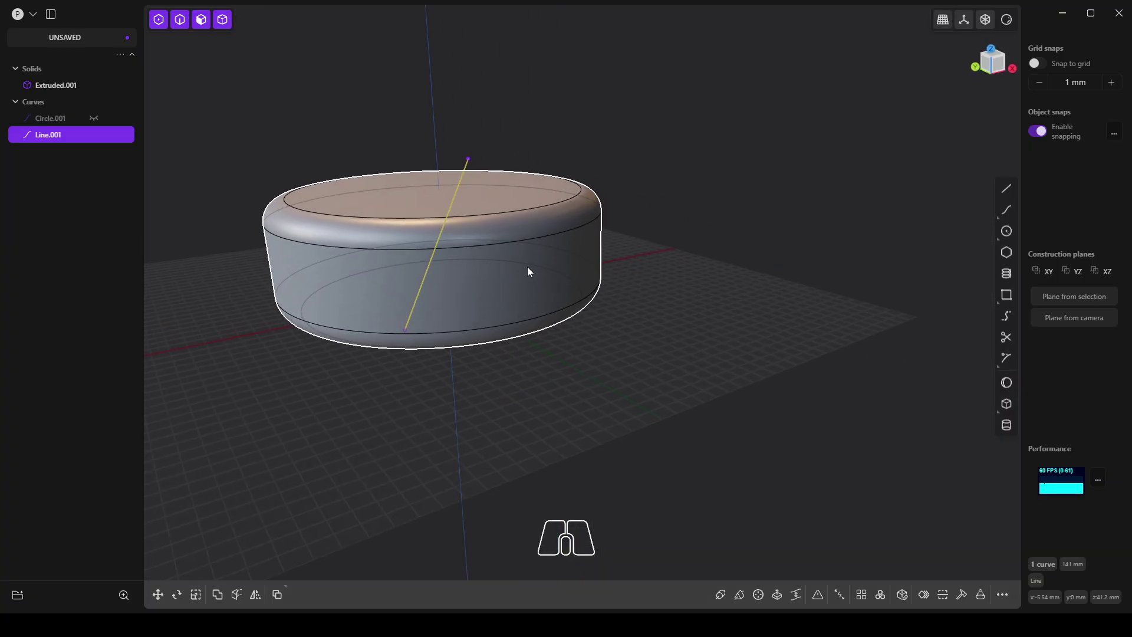
pyautogui.press('g')
pyautogui.moveTo(525, 233); pyautogui.dragTo(446, 263, button='middle')
pyautogui.moveTo(447, 263); pyautogui.dragTo(648, 373)
pyautogui.click(649, 374)
# Project the diagonal line onto the cylinder body using the Vector method with direction 0, 1, 0.
pyautogui.click(602, 302)
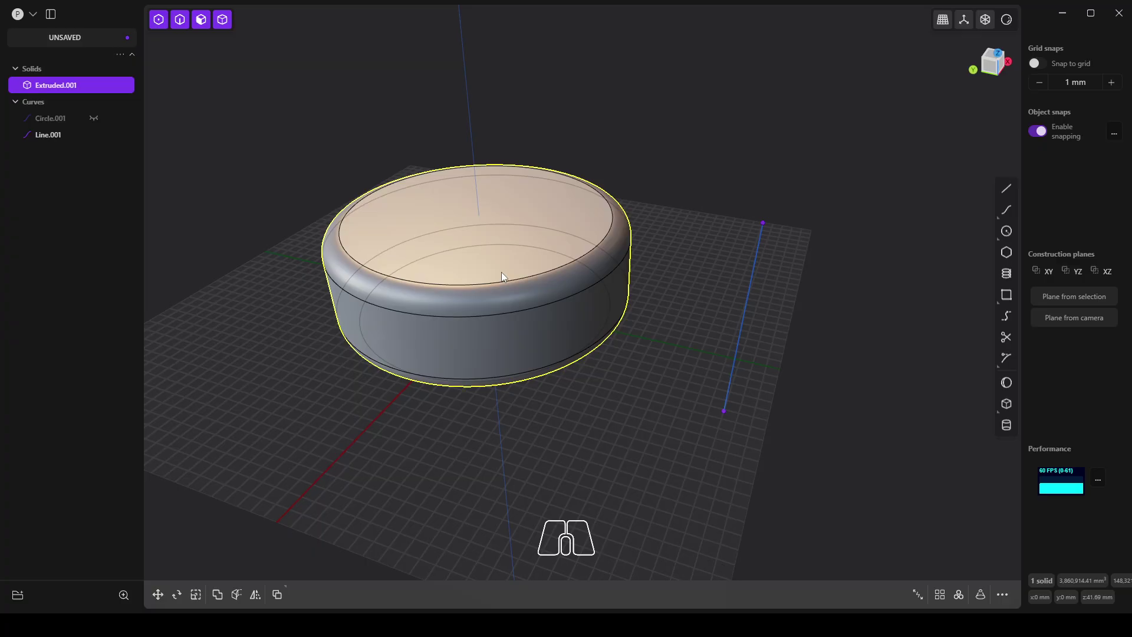
pyautogui.press('i')
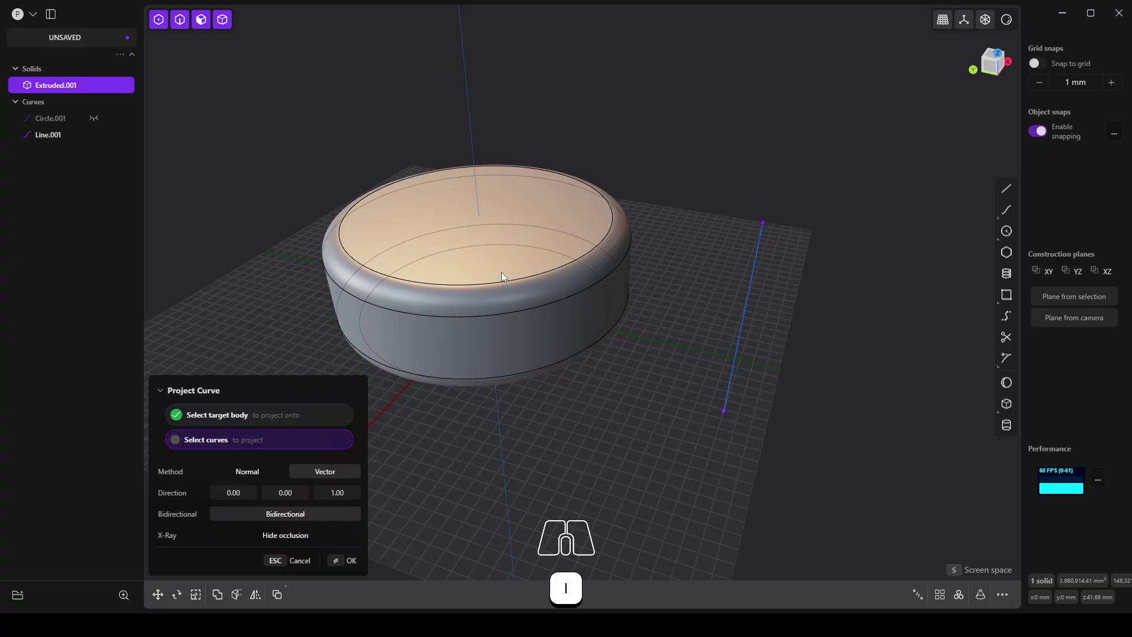
pyautogui.click(751, 292)
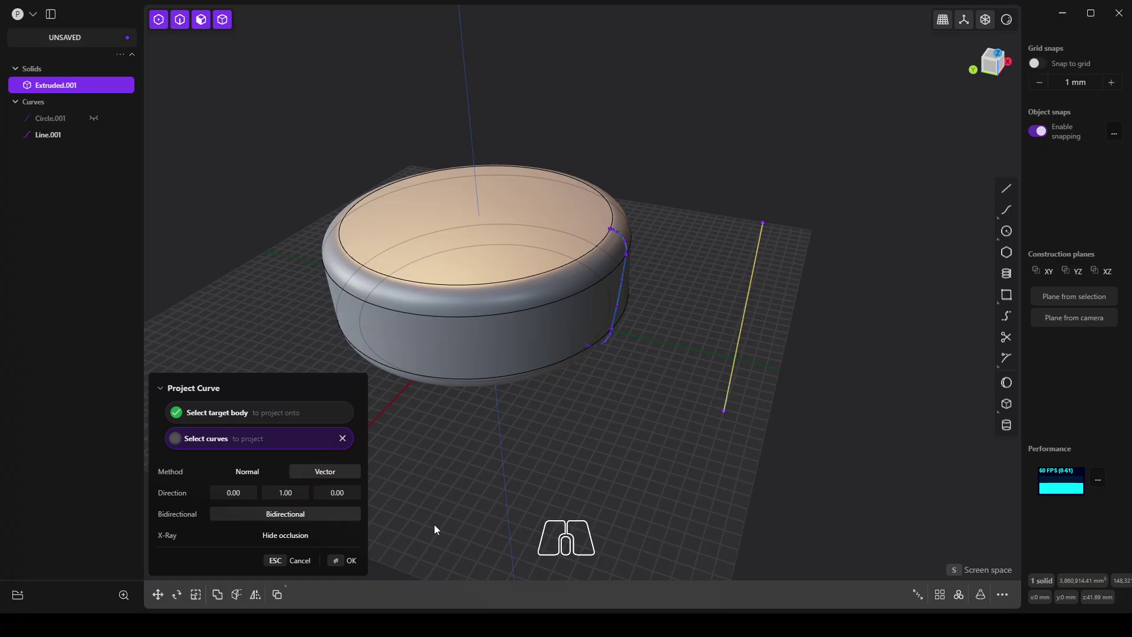
pyautogui.click(336, 560)
# Limit selection to control points and move the projected curve's upper end point up, off the top surface.
pyautogui.scroll(5, 605, 212)
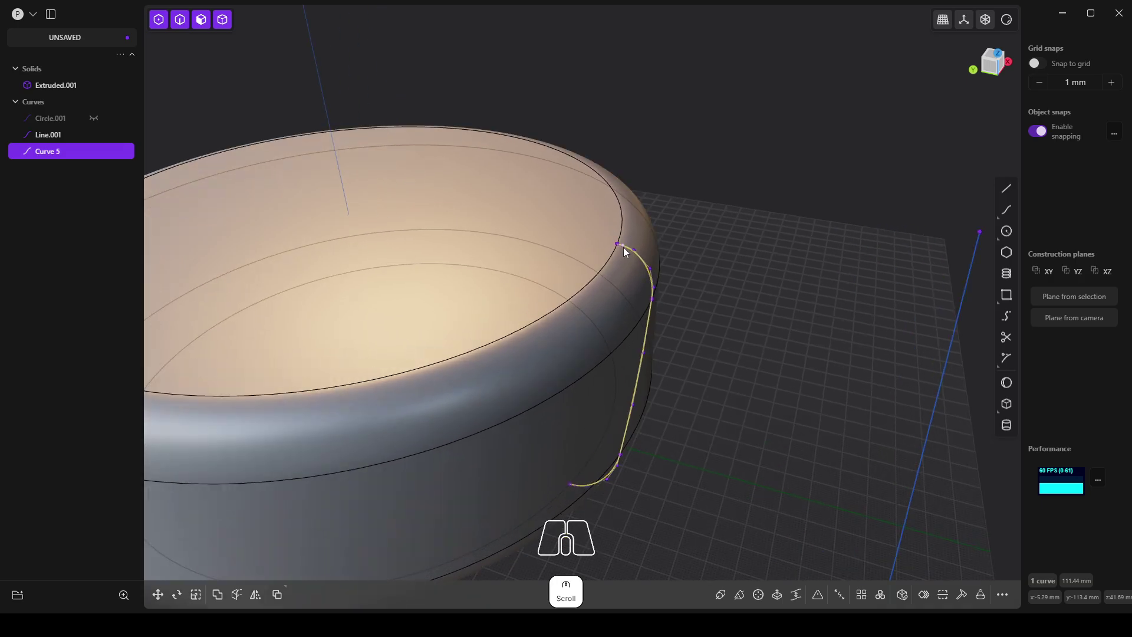
pyautogui.click(617, 246)
pyautogui.moveTo(644, 298); pyautogui.dragTo(601, 267, button='middle')
pyautogui.scroll(5, 607, 263)
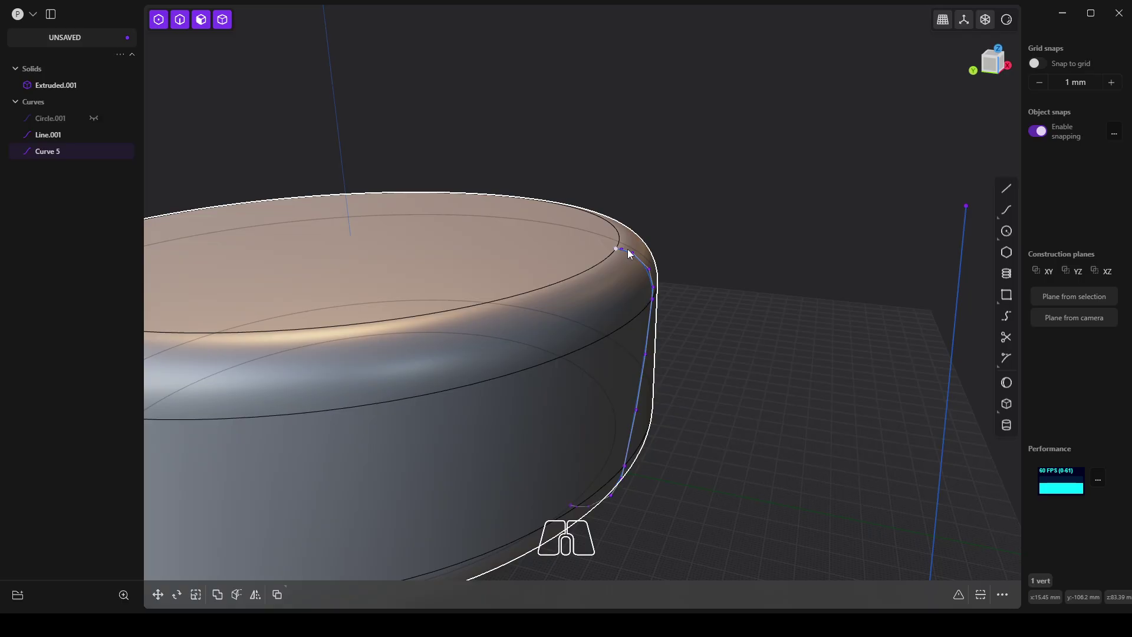
pyautogui.click(159, 20)
pyautogui.moveTo(559, 163); pyautogui.dragTo(576, 203, button='middle')
pyautogui.moveTo(575, 203); pyautogui.dragTo(637, 280)
pyautogui.press('g')
pyautogui.moveTo(629, 231); pyautogui.dragTo(677, 190)
pyautogui.moveTo(709, 351); pyautogui.dragTo(629, 362, button='middle')
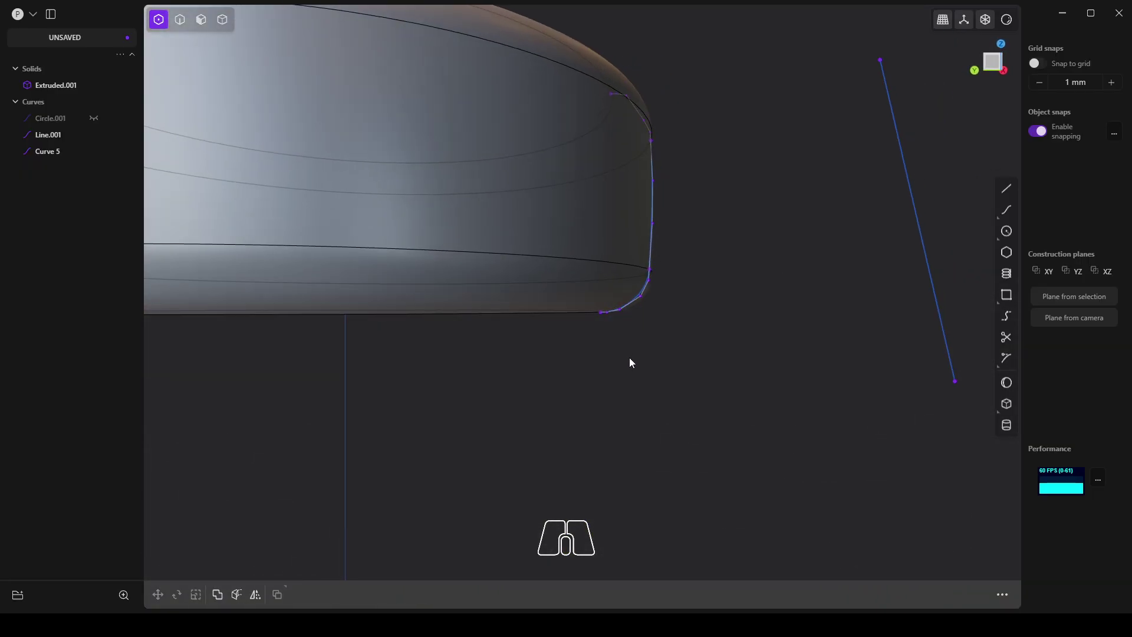
# Move the projected curve's lower end point down by 6.38 mm along Z.
pyautogui.moveTo(577, 306); pyautogui.dragTo(609, 293)
pyautogui.press('g')
pyautogui.moveTo(690, 252); pyautogui.dragTo(728, 214, button='middle')
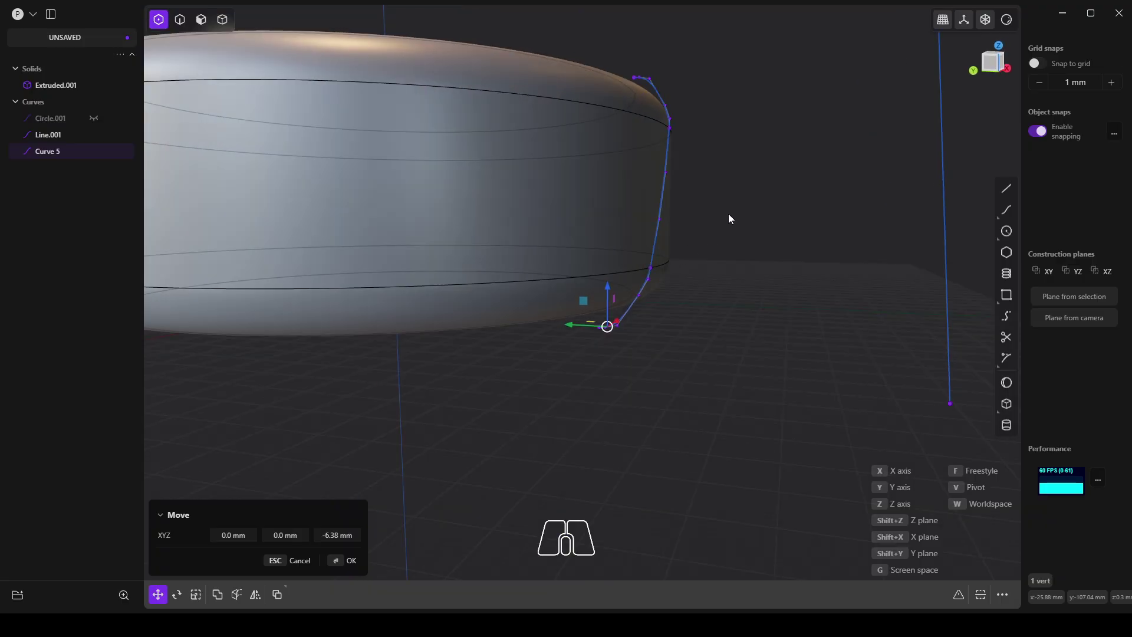
pyautogui.click(352, 561)
# Turn off X-ray display and re-enable edge, face and solid selection alongside control points.
pyautogui.moveTo(471, 466); pyautogui.dragTo(592, 369, button='middle')
pyautogui.scroll(-3, 787, 236)
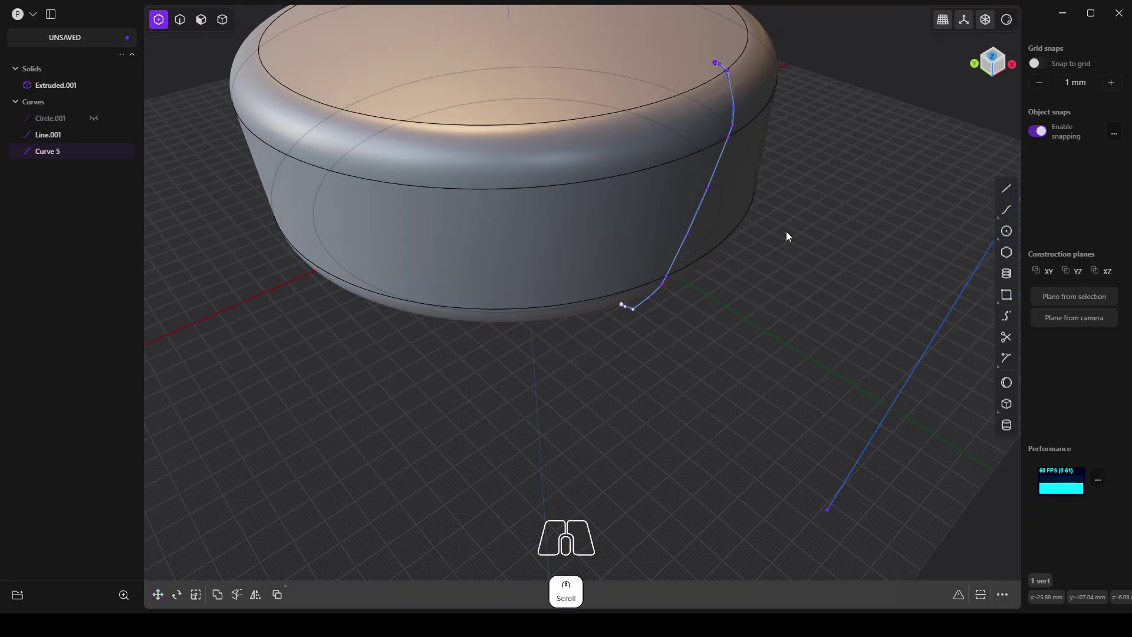
pyautogui.moveTo(792, 162); pyautogui.dragTo(620, 252, button='right')
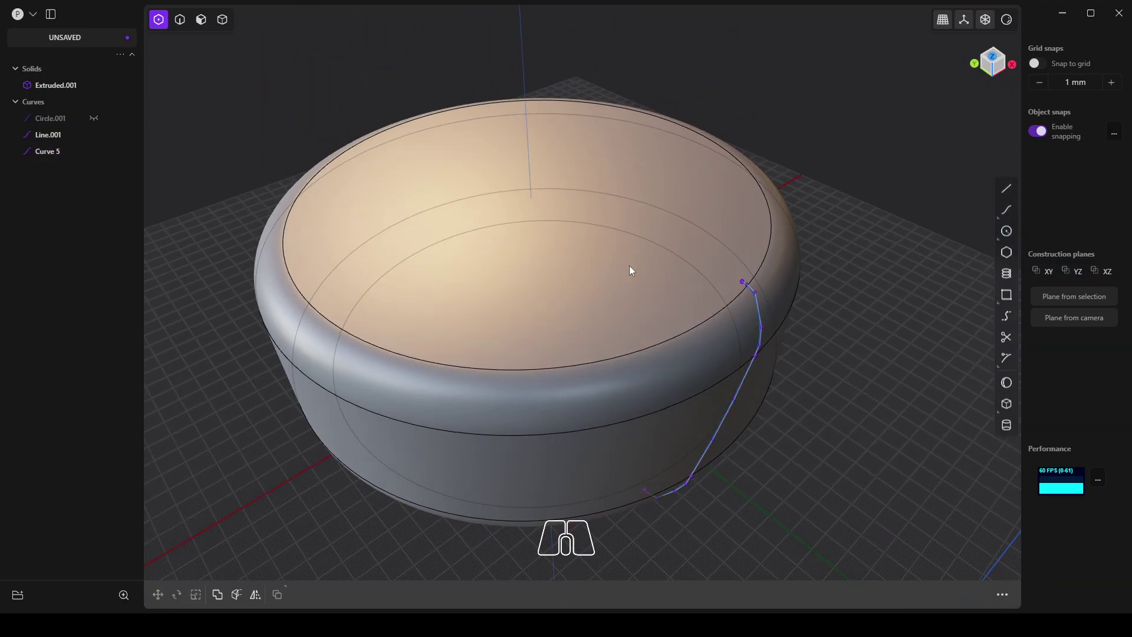
pyautogui.click(985, 20)
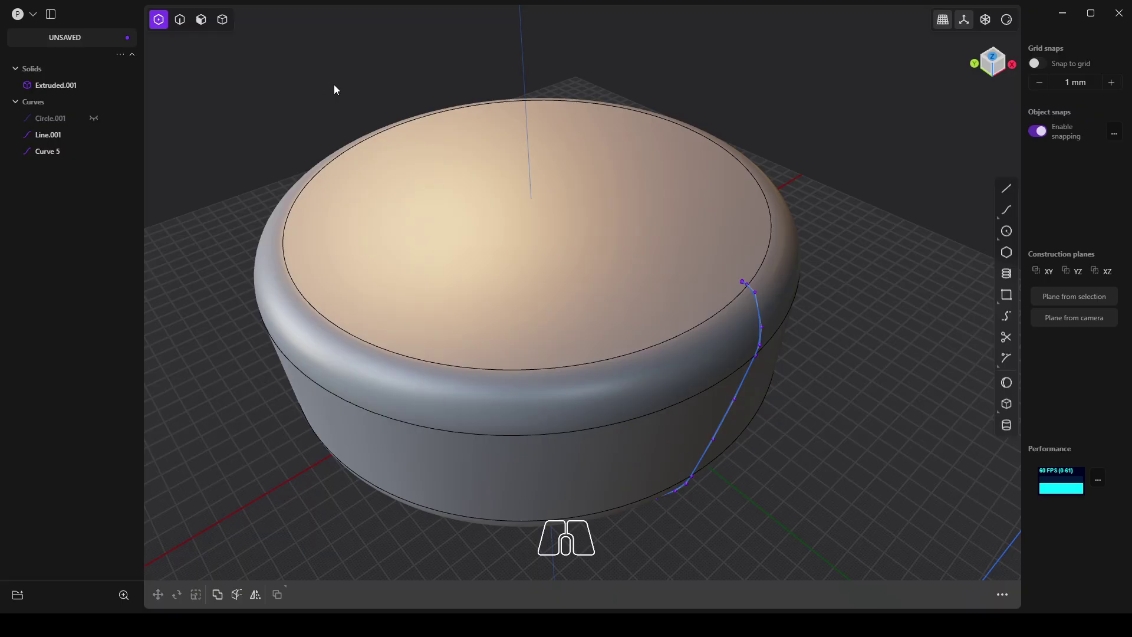
pyautogui.hotkey('shift', '4')
pyautogui.hotkey('shift', '3')
pyautogui.hotkey('shift', '2')
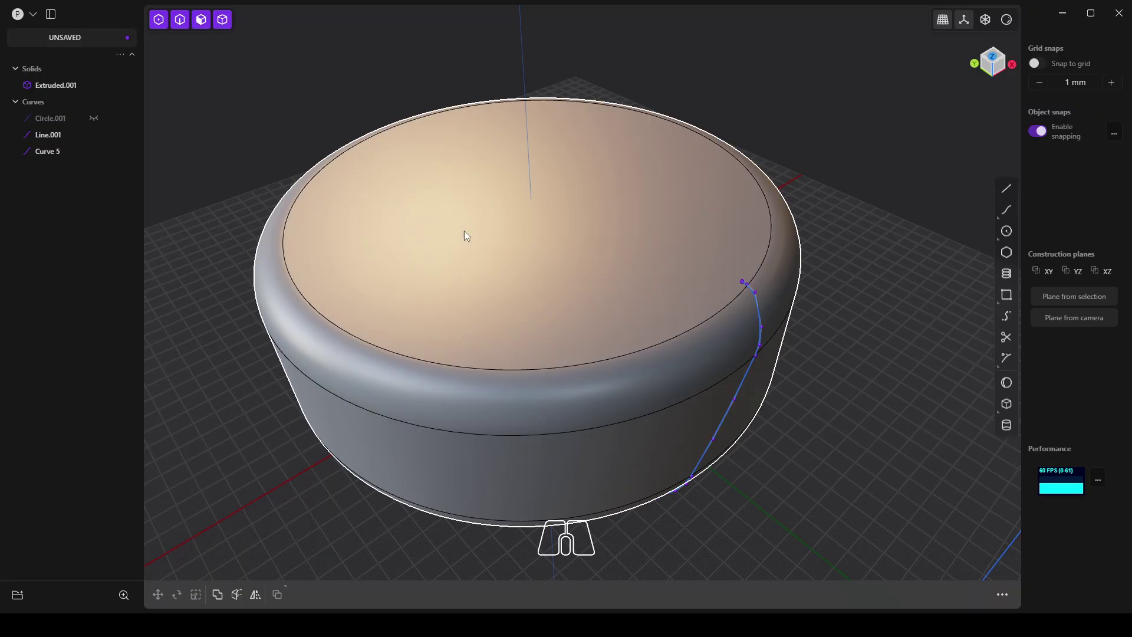
# Offset the boundaries of the cylinder's top and bottom faces inward by about 21.54 mm.
pyautogui.click(509, 253)
pyautogui.click(585, 366)
pyautogui.press('o')
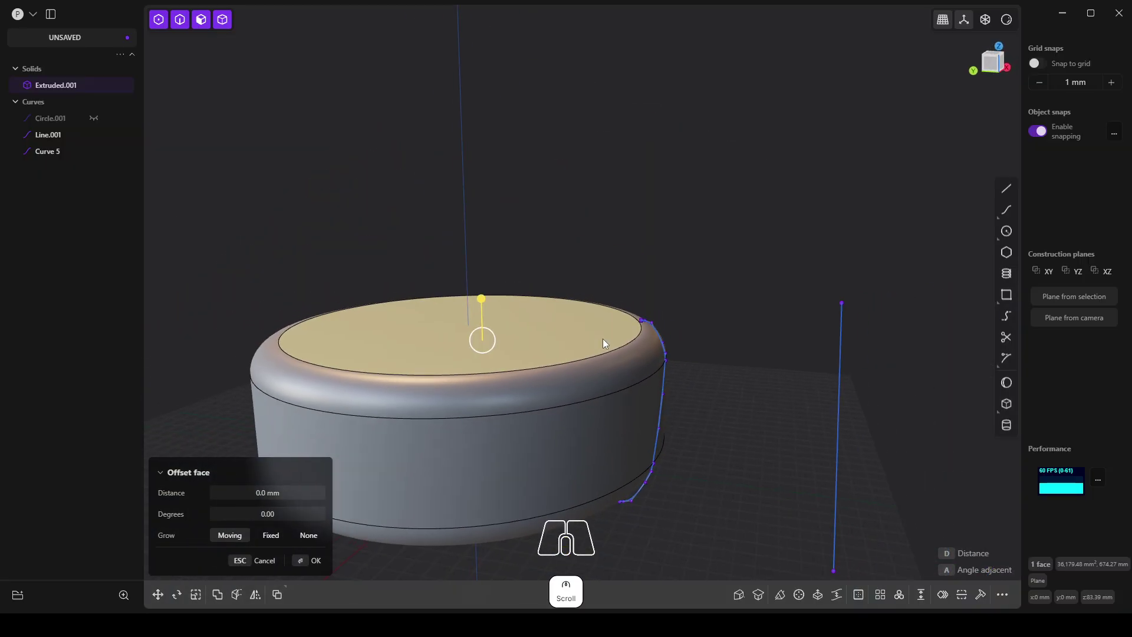
pyautogui.keyDown('shift'); pyautogui.moveTo(602, 339); pyautogui.dragTo(568, 395); pyautogui.keyUp('shift')
pyautogui.keyDown('shift'); pyautogui.click(568, 396); pyautogui.keyUp('shift')
pyautogui.moveTo(567, 395); pyautogui.dragTo(629, 375, button='middle')
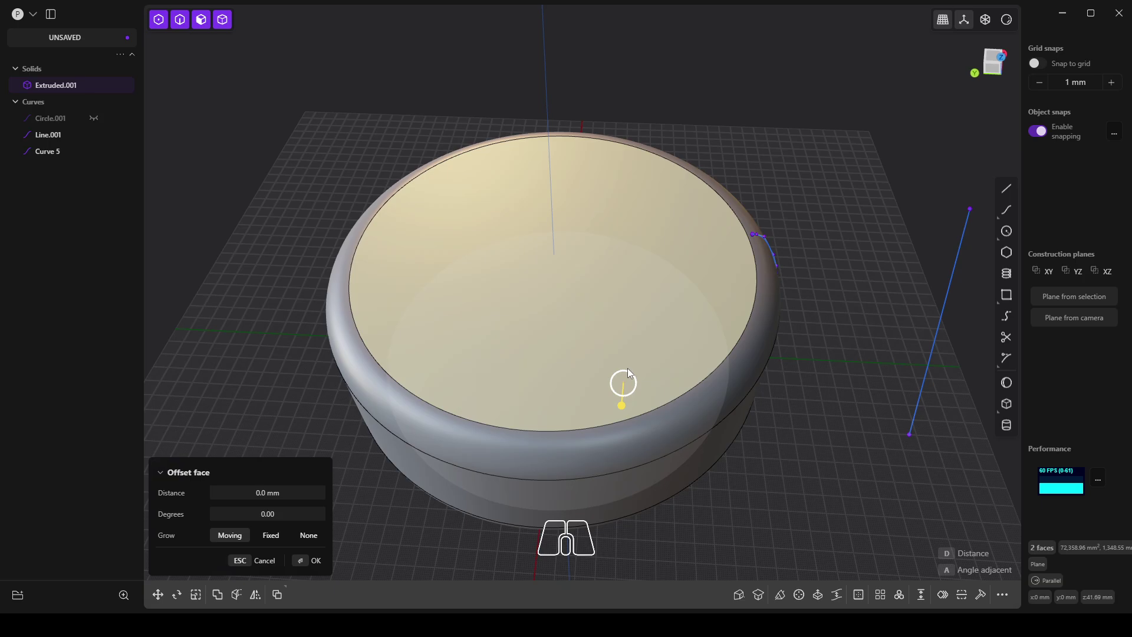
pyautogui.press('o')
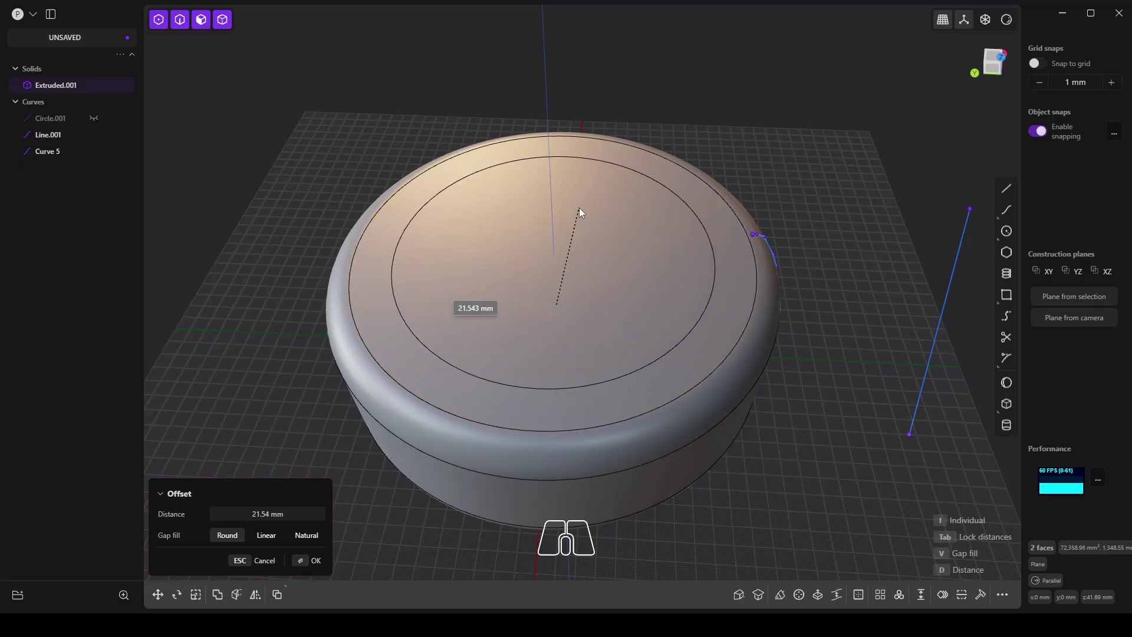
pyautogui.click(579, 208)
pyautogui.moveTo(597, 261); pyautogui.dragTo(733, 313, button='right')
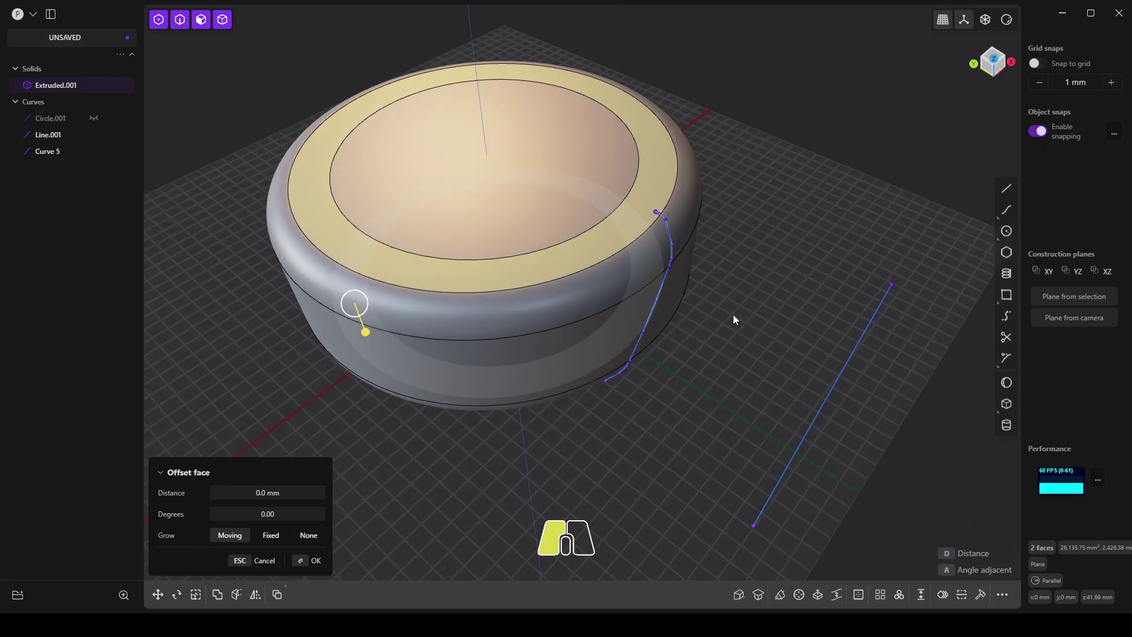
pyautogui.press('Escape')
# Start a pipe along the projected side curve with a vertex count of 4.
pyautogui.click(652, 313)
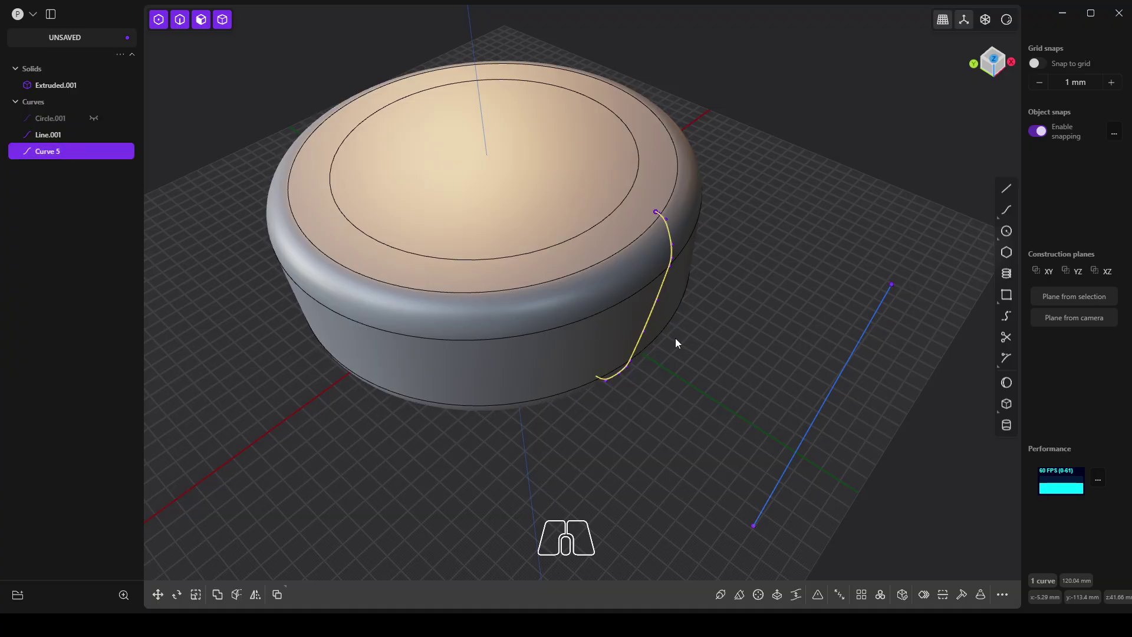
pyautogui.moveTo(675, 337); pyautogui.dragTo(666, 343, button='right')
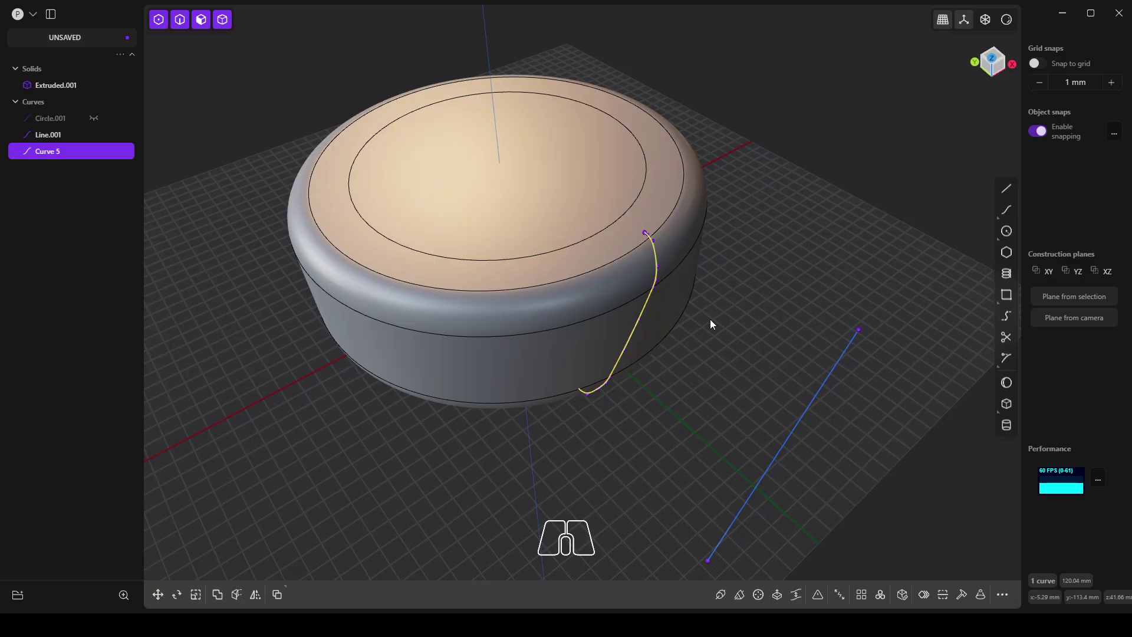
pyautogui.press('p')
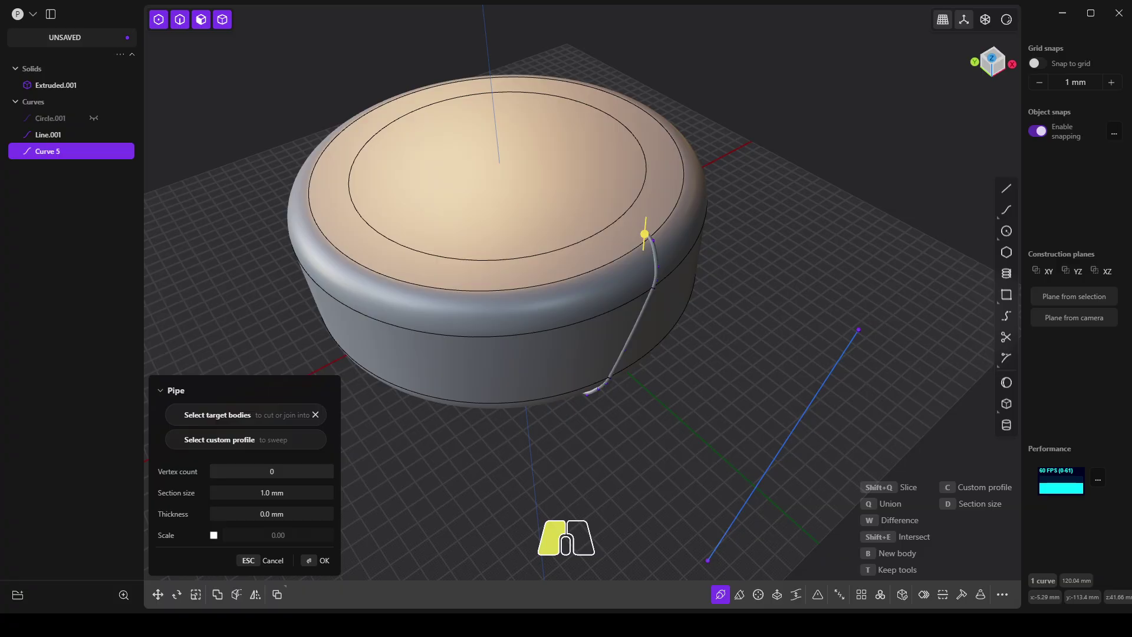
pyautogui.moveTo(271, 471)
pyautogui.mouseDown()
pyautogui.moveTo(283, 471)
pyautogui.moveTo(274, 471)
pyautogui.mouseUp()
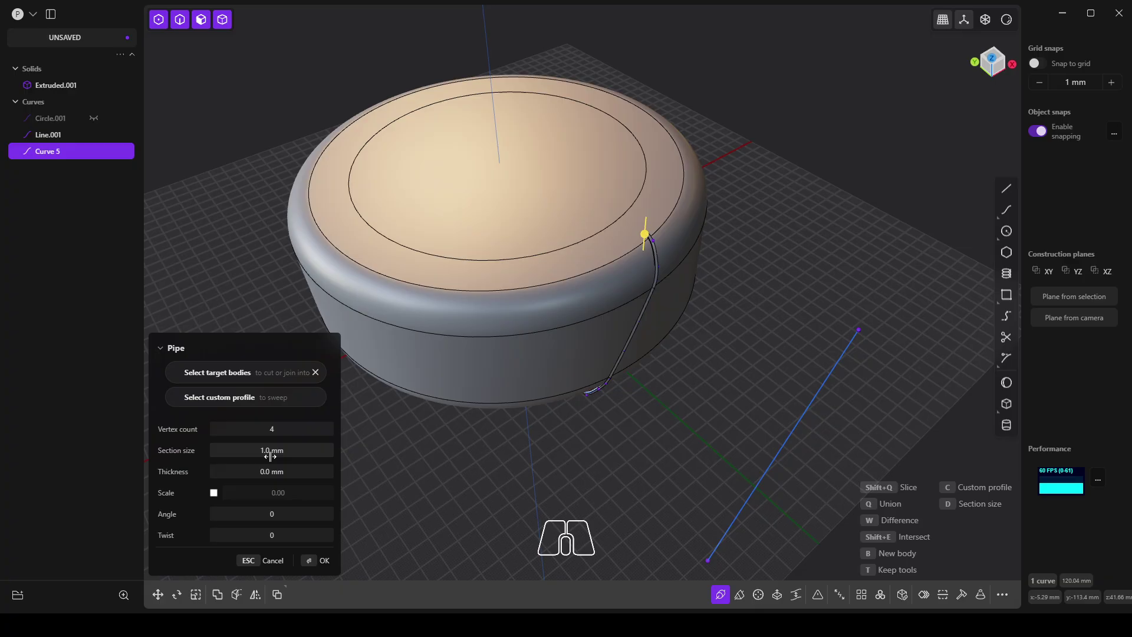
# Set the square pipe's section size to about 5.69 mm and finish it as a separate solid.
pyautogui.moveTo(647, 236); pyautogui.dragTo(652, 224)
pyautogui.moveTo(653, 224); pyautogui.dragTo(613, 252, button='middle')
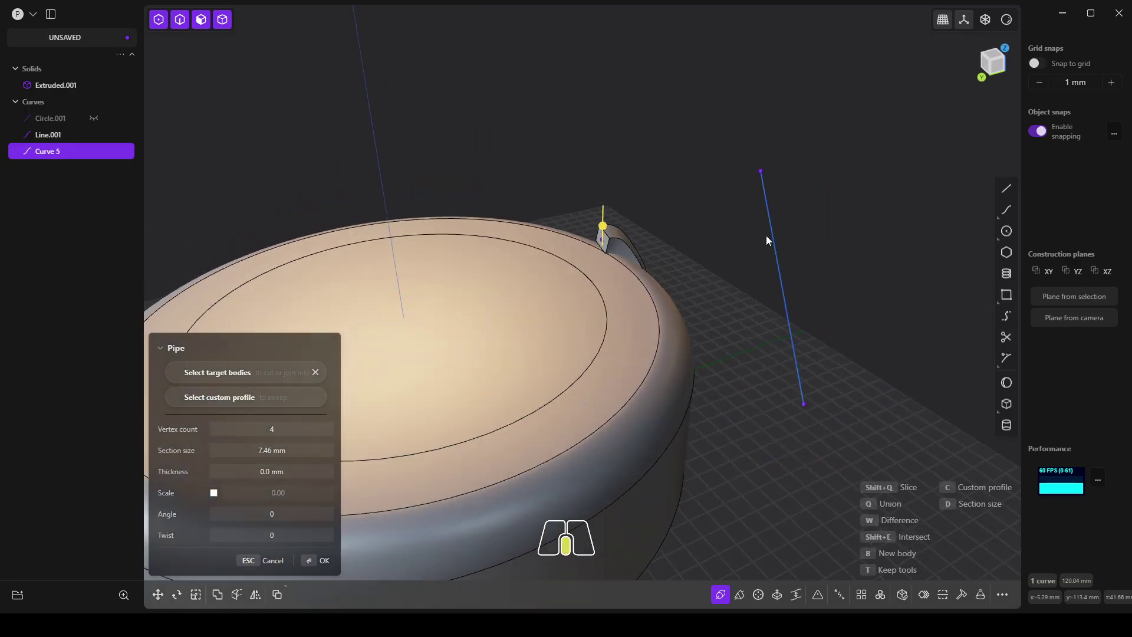
pyautogui.scroll(5, 612, 252)
pyautogui.scroll(1, 612, 252)
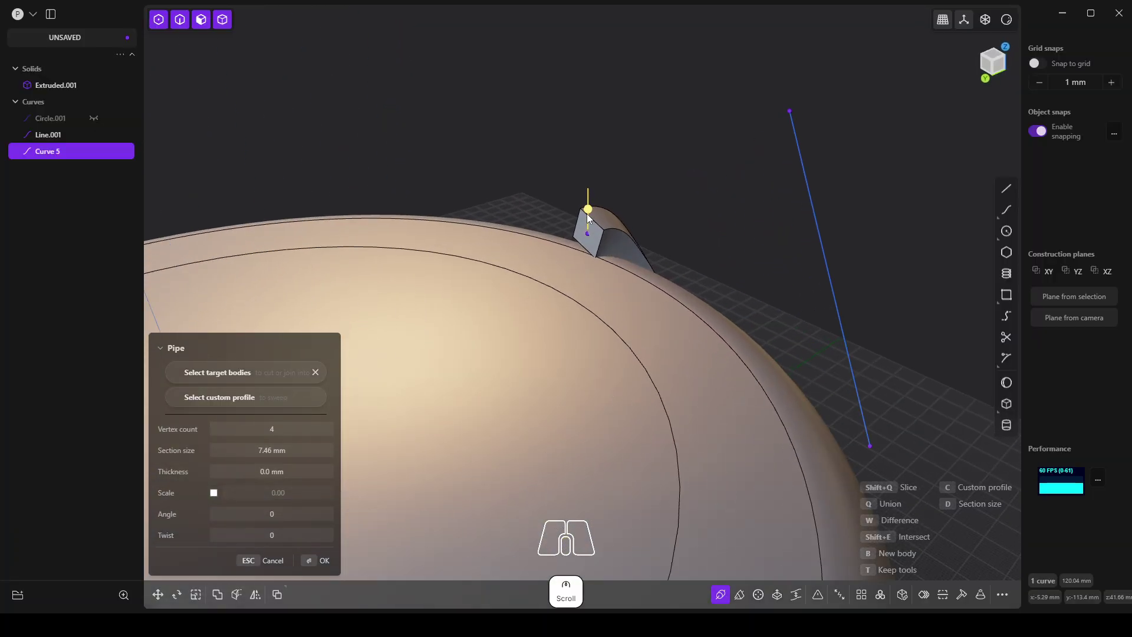
pyautogui.moveTo(588, 211); pyautogui.dragTo(588, 216)
pyautogui.scroll(-4, 588, 218)
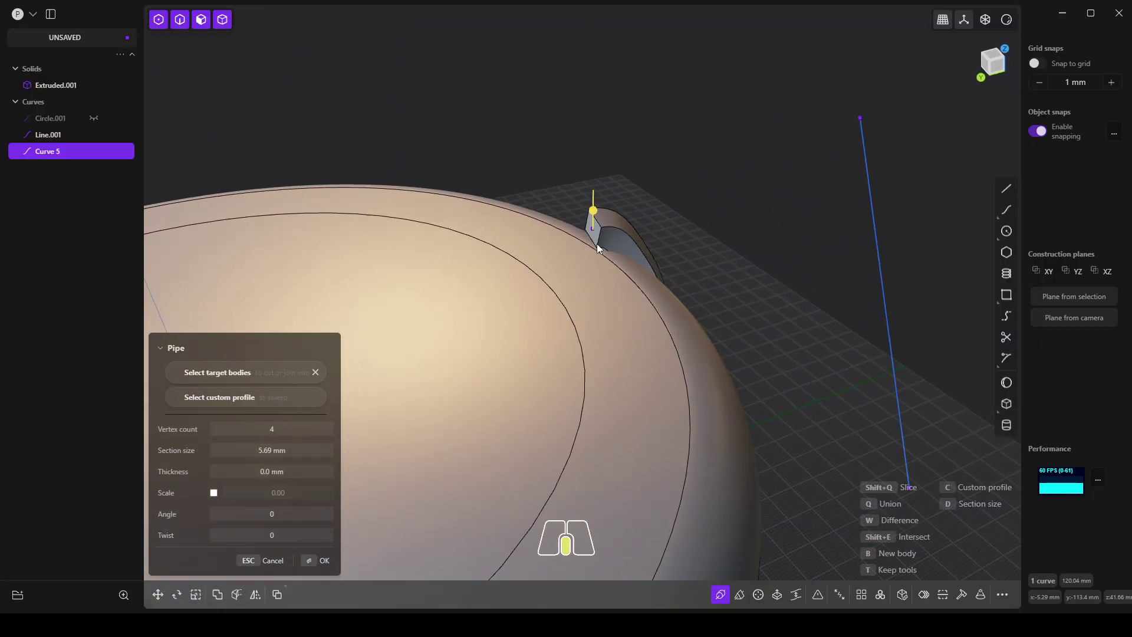
pyautogui.moveTo(588, 218); pyautogui.dragTo(512, 412, button='middle')
pyautogui.click(318, 561)
pyautogui.moveTo(484, 448); pyautogui.dragTo(711, 426, button='middle')
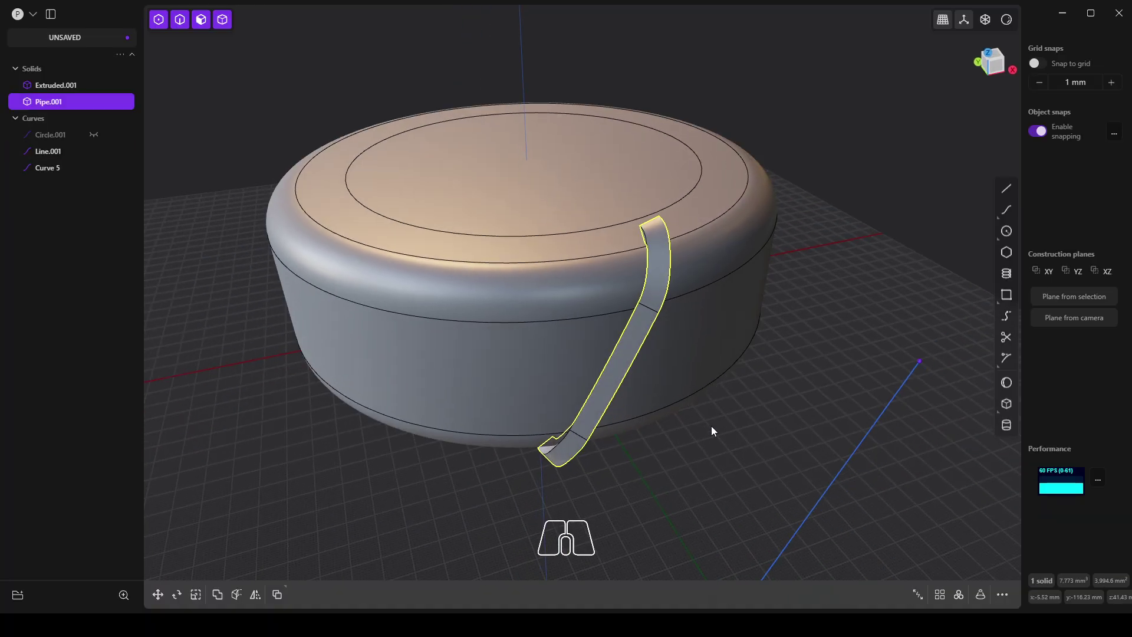
# Radially array the pipe about the centre of the cylinder's top face, with 34 instances over 360 degrees.
pyautogui.click(624, 352)
pyautogui.click(959, 595)
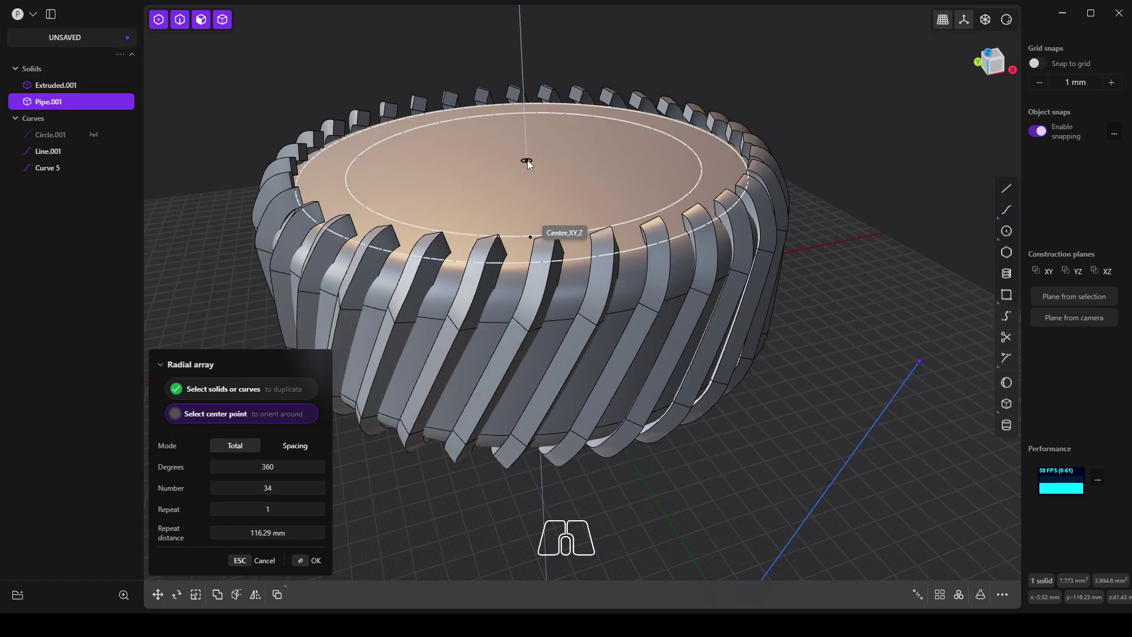
pyautogui.click(527, 160)
pyautogui.moveTo(542, 161); pyautogui.dragTo(550, 208, button='middle')
pyautogui.scroll(-3, 554, 139)
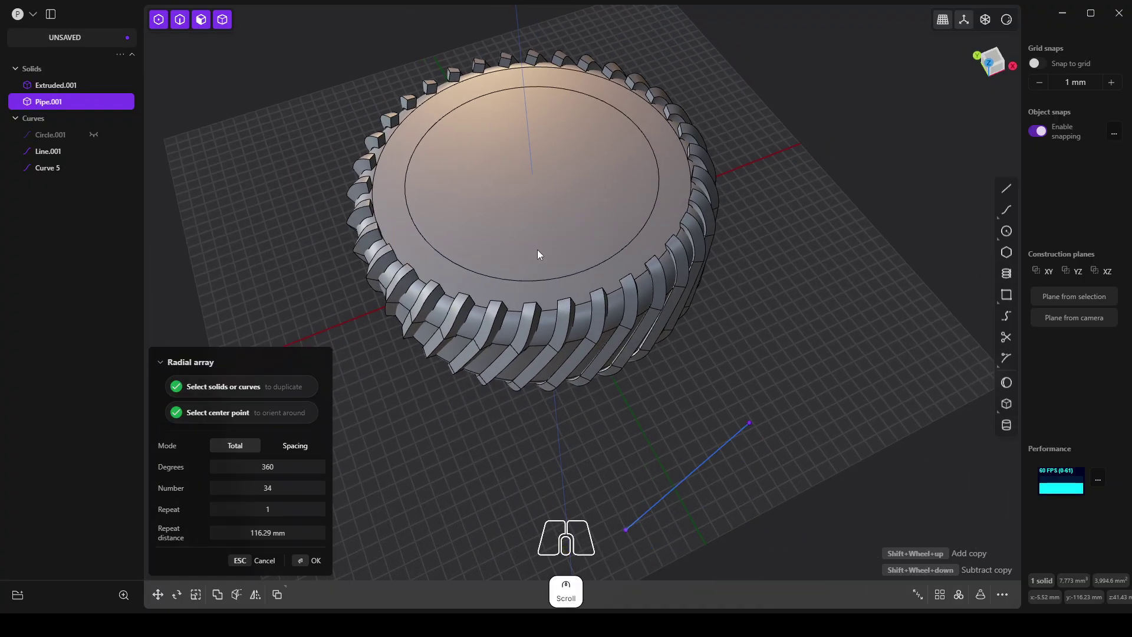
pyautogui.moveTo(537, 249); pyautogui.dragTo(364, 171, button='middle')
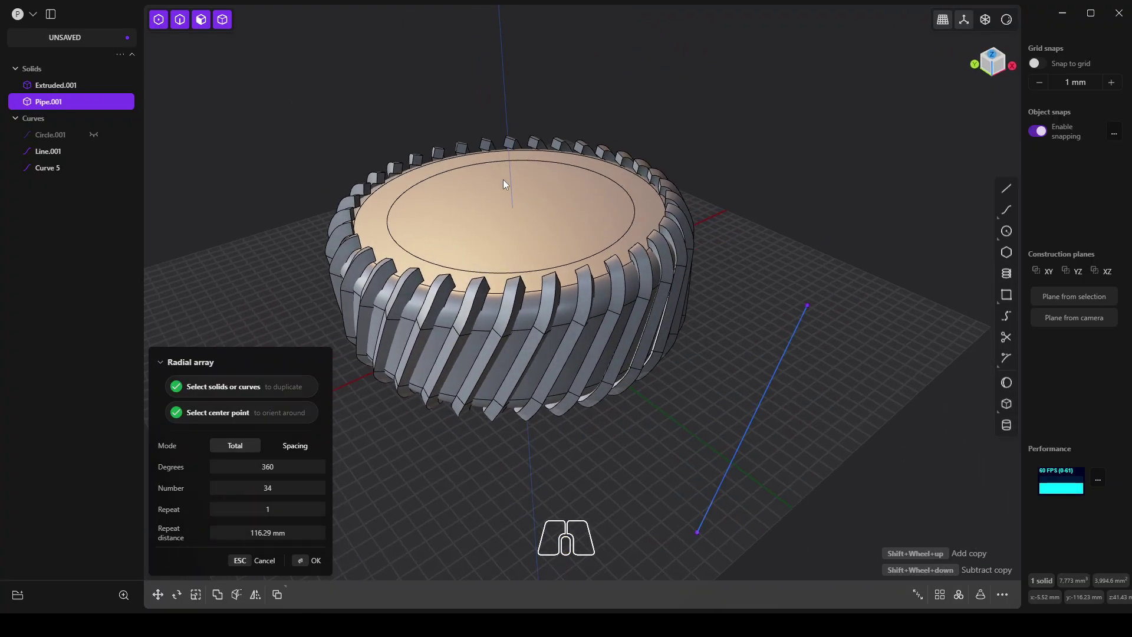
pyautogui.click(315, 561)
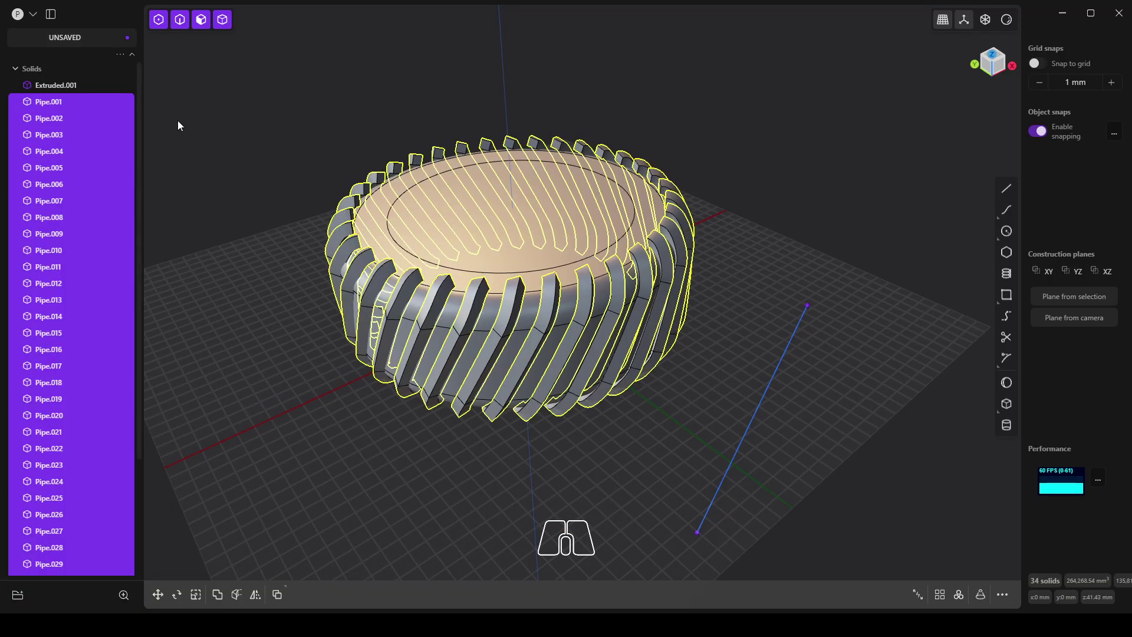
# Subtract all the arrayed pipes from the cylindrical body with a Boolean difference to cut the diagonal grooves.
pyautogui.click(65, 87)
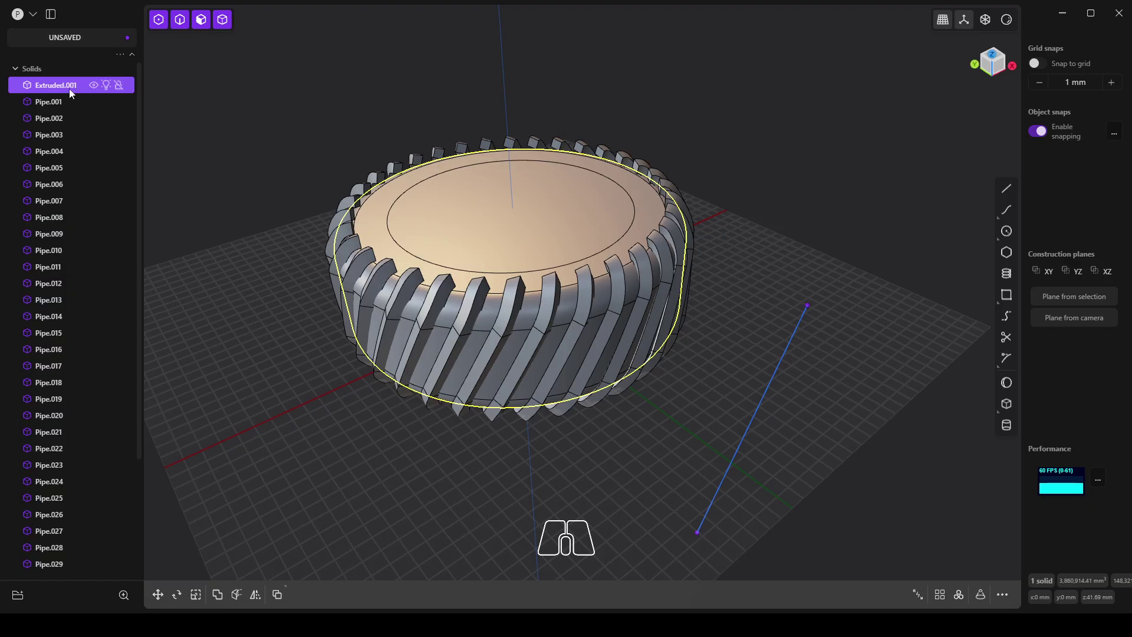
pyautogui.press('q')
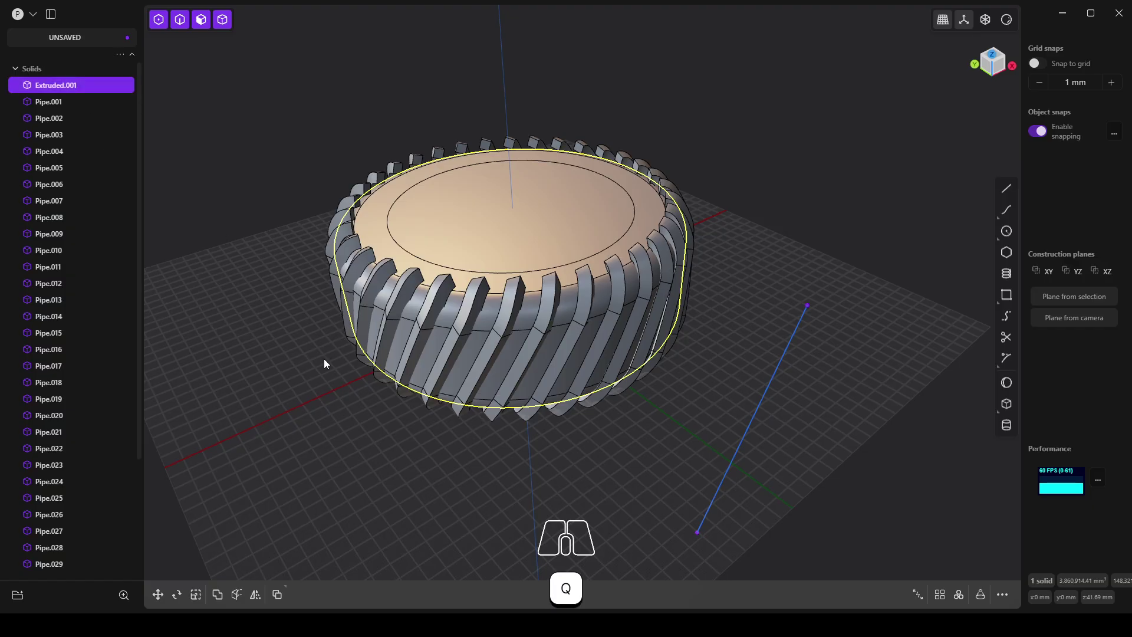
pyautogui.press('q')
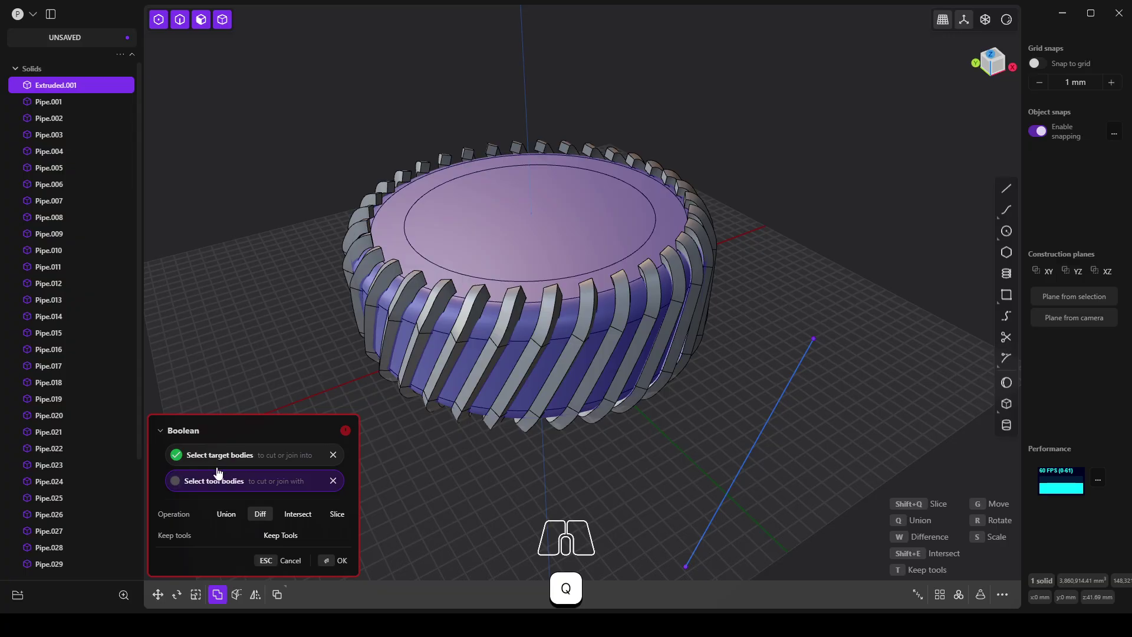
pyautogui.click(54, 108)
pyautogui.scroll(-3, 105, 266)
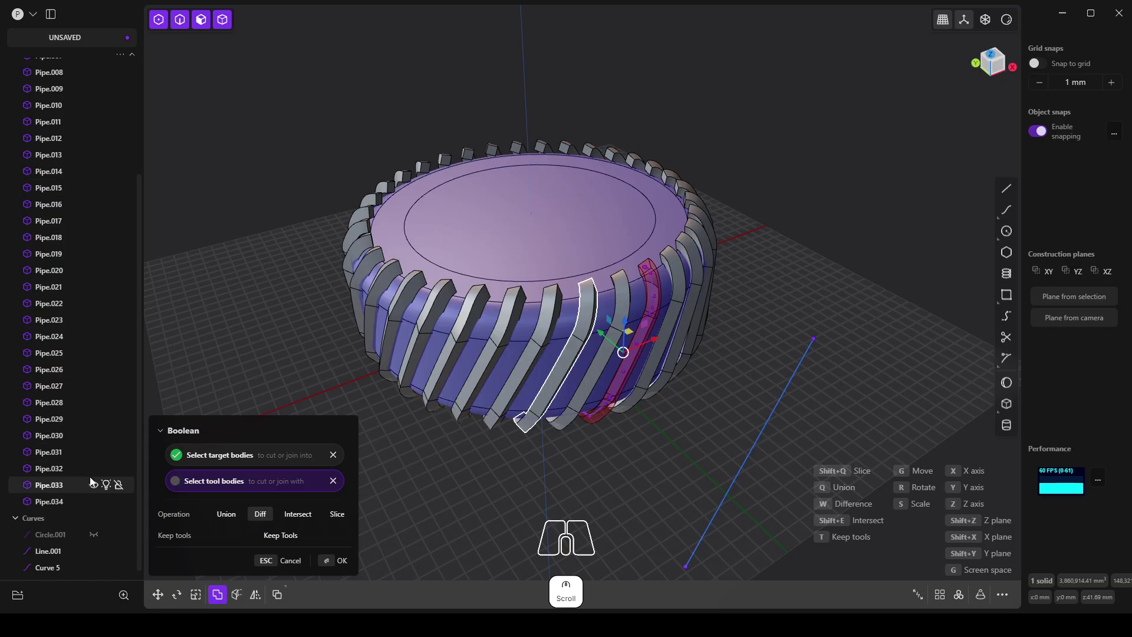
pyautogui.keyDown('shift'); pyautogui.click(57, 502); pyautogui.keyUp('shift')
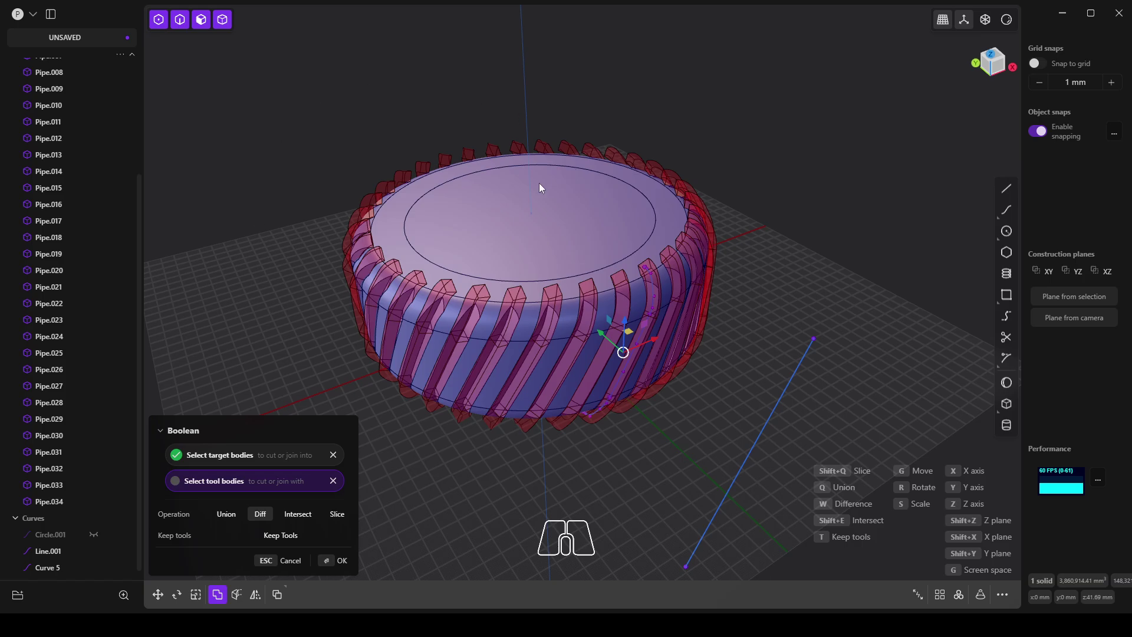
pyautogui.scroll(3, 64, 171)
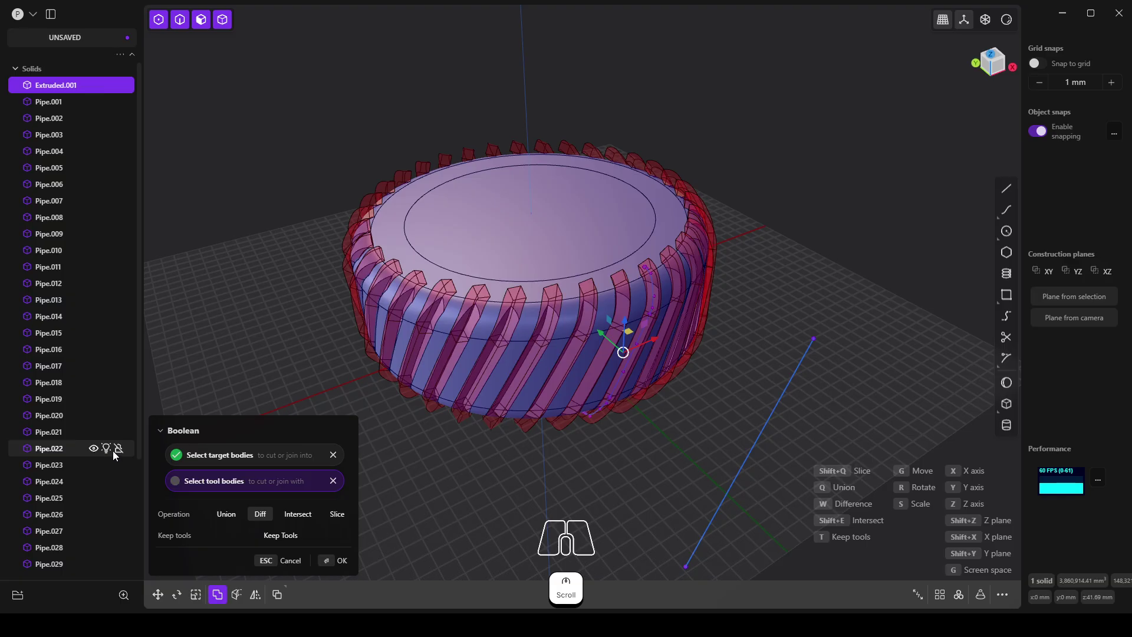
pyautogui.click(336, 561)
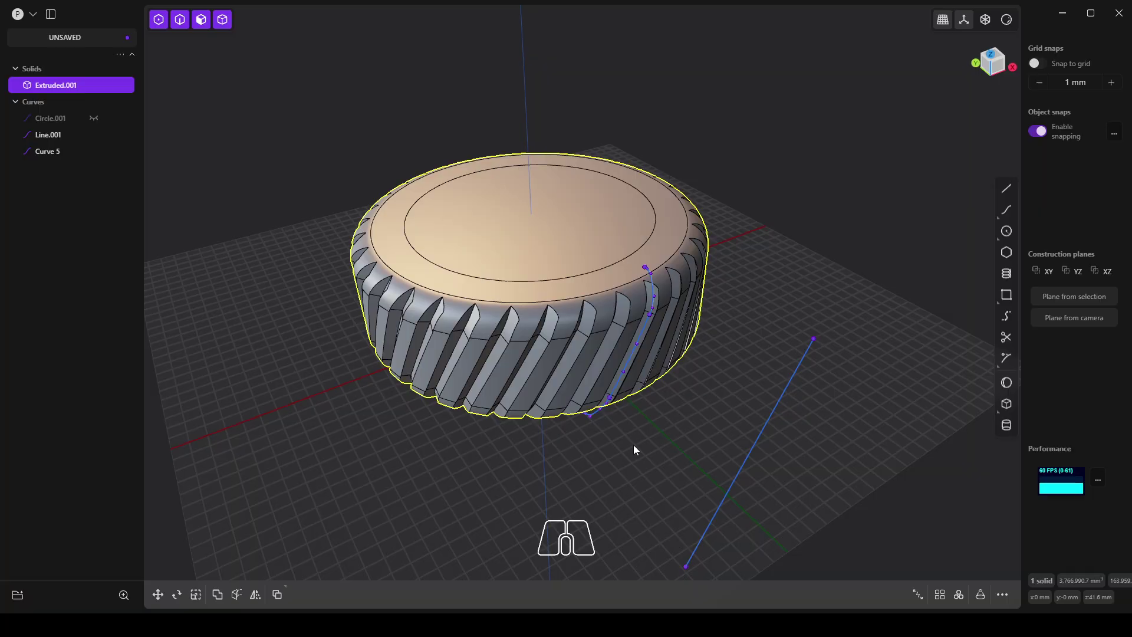
# Hide the construction line and the projected curve, Line.001 and Curve 5.
pyautogui.moveTo(633, 445); pyautogui.dragTo(529, 415, button='middle')
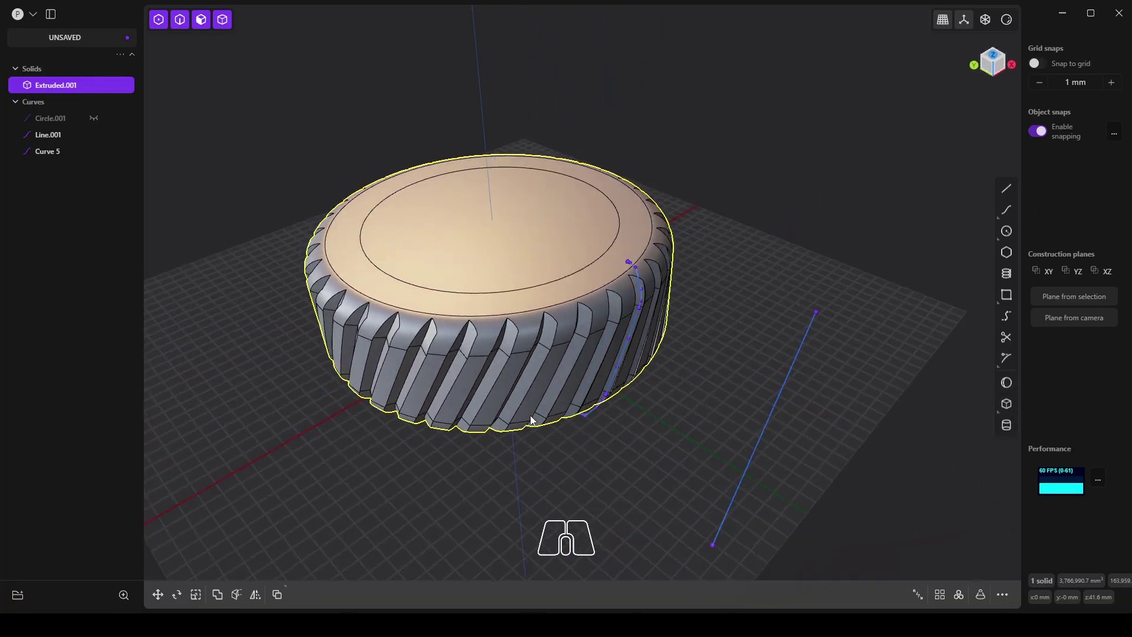
pyautogui.click(94, 135)
pyautogui.click(94, 151)
pyautogui.moveTo(700, 444); pyautogui.dragTo(576, 228, button='middle')
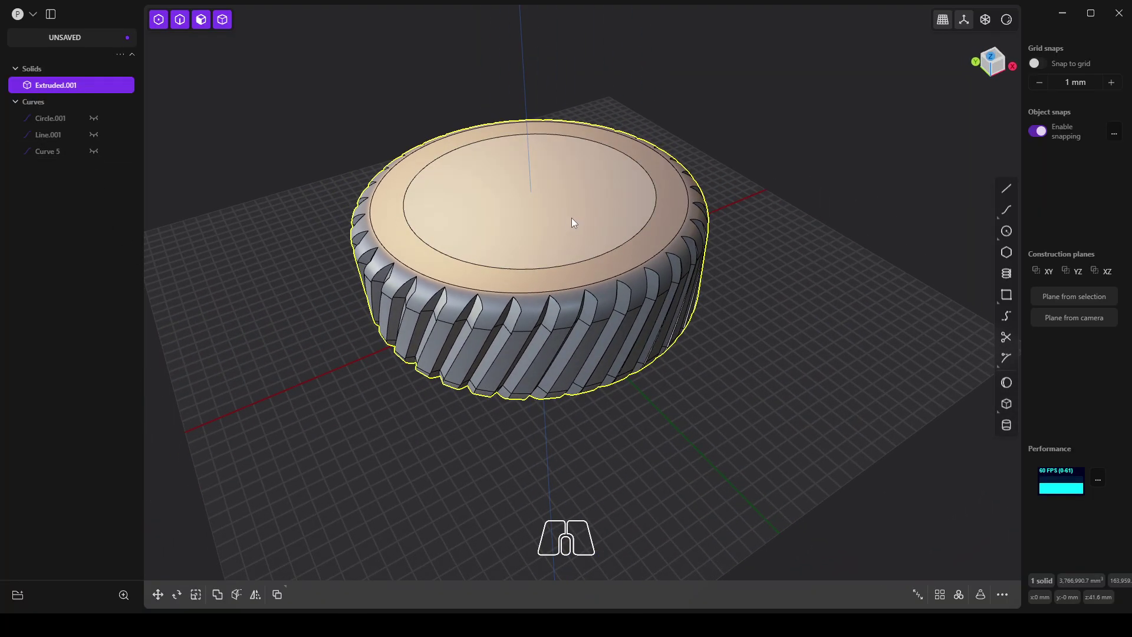
# Extrude the inner circular top face down through the body to cut a central through hole.
pyautogui.click(523, 217)
pyautogui.press('e')
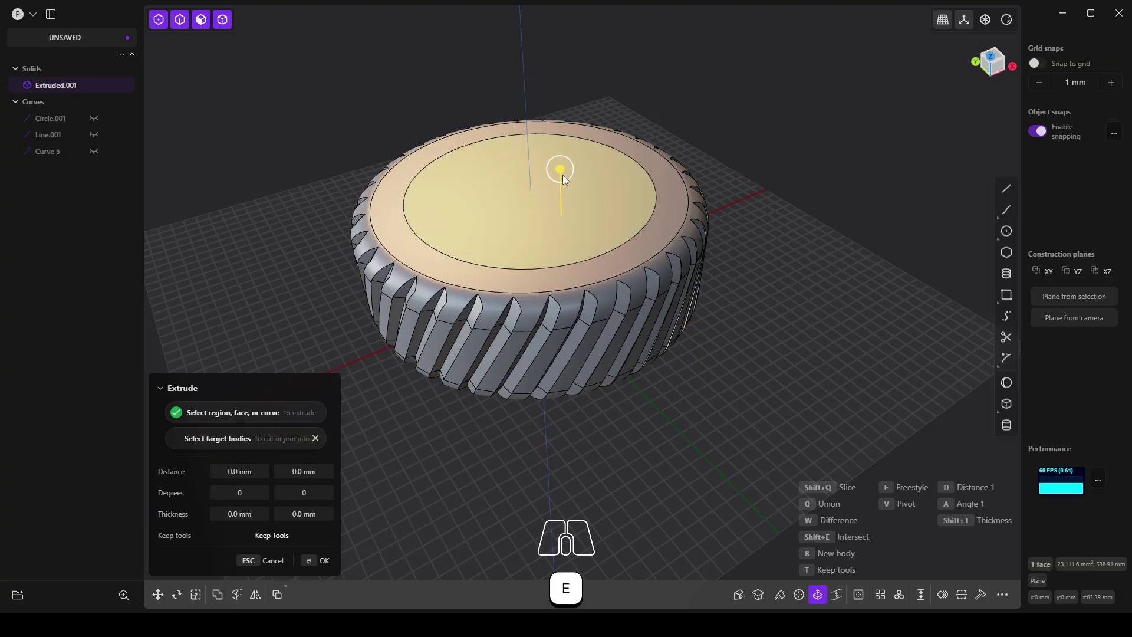
pyautogui.rightClick(754, 339)
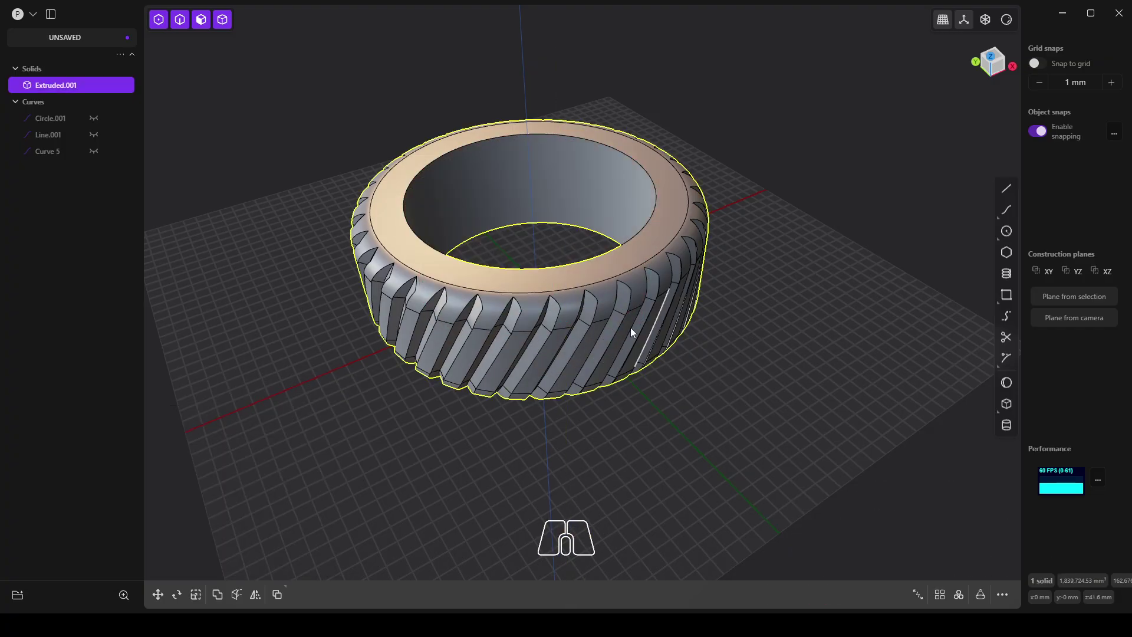
# Select the flat ring faces on both sides of the tyre and hide the grid.
pyautogui.moveTo(631, 328); pyautogui.dragTo(416, 150, button='middle')
pyautogui.click(412, 137)
pyautogui.press('f')
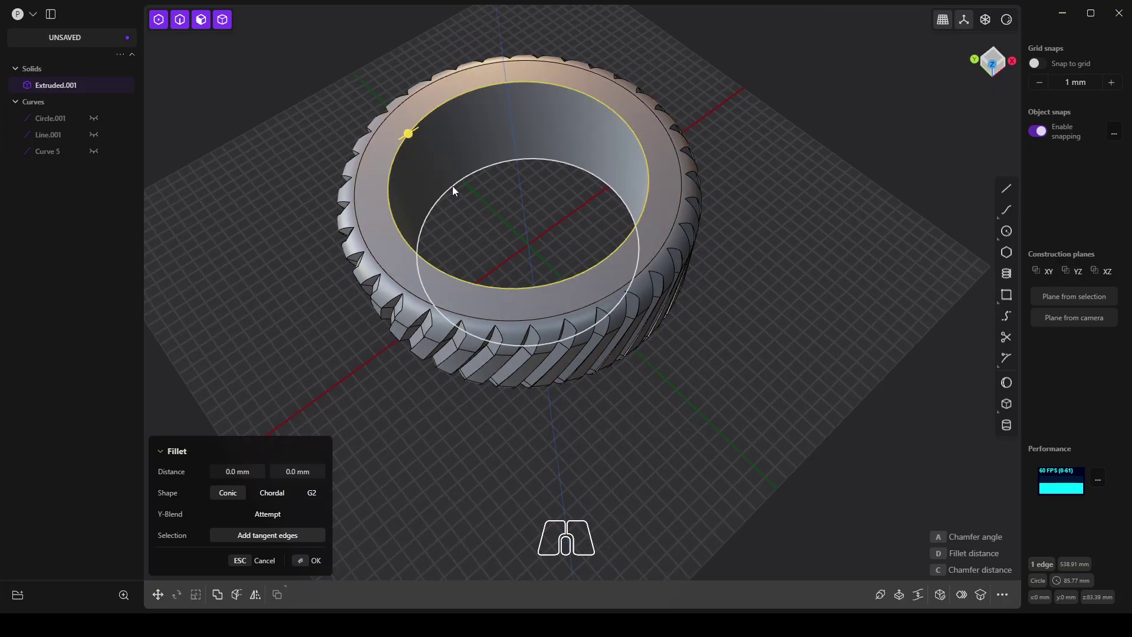
pyautogui.click(384, 157)
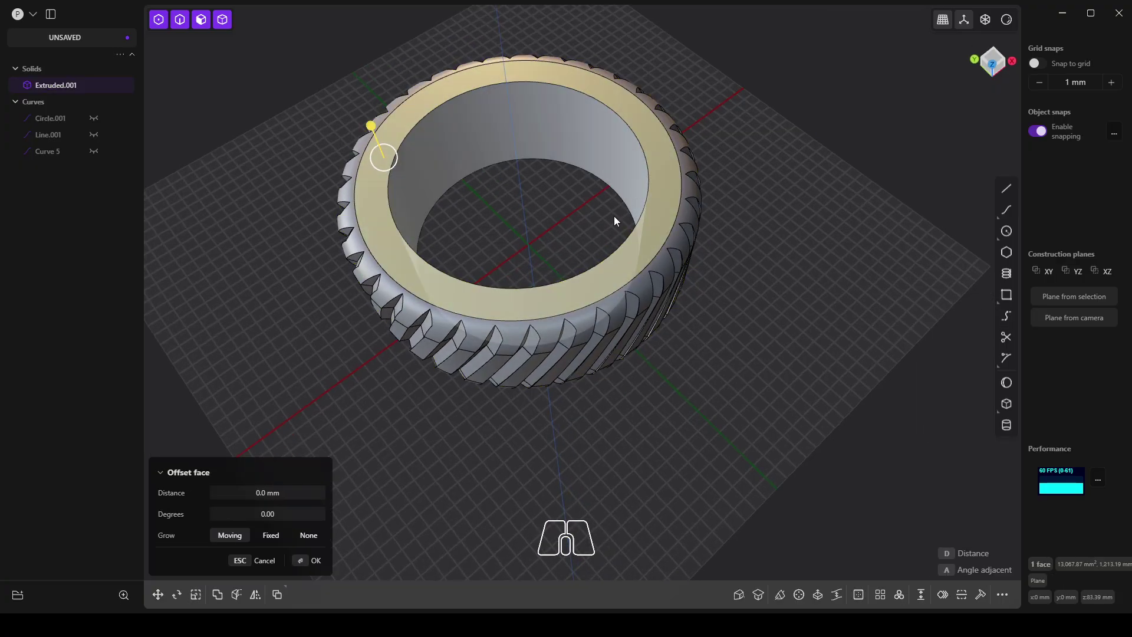
pyautogui.moveTo(614, 216); pyautogui.dragTo(606, 337, button='middle')
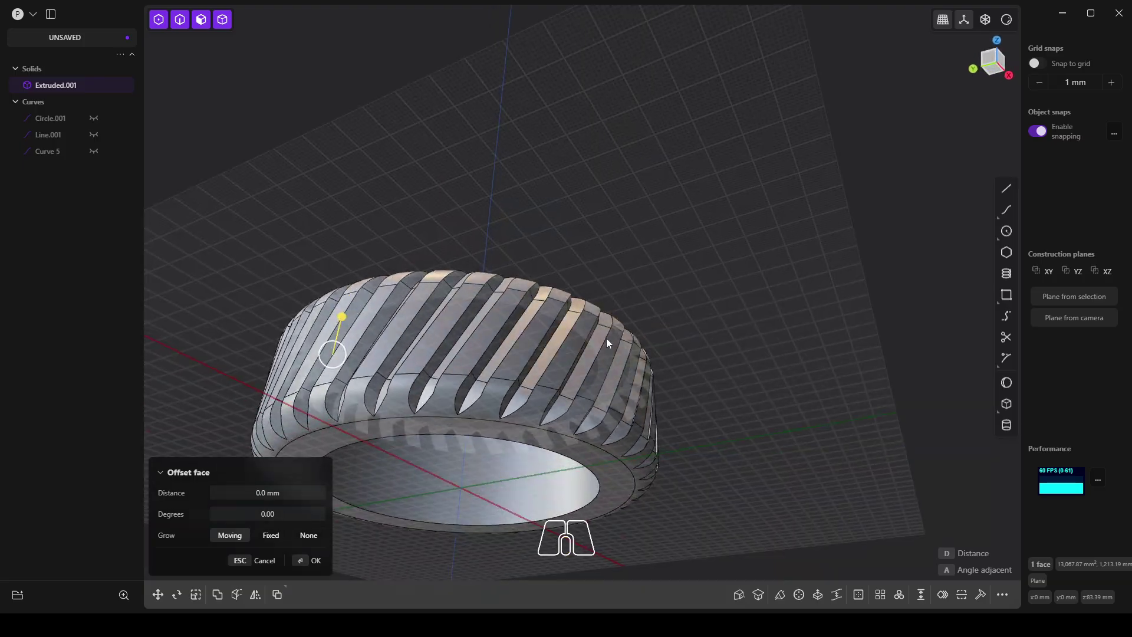
pyautogui.keyDown('shift'); pyautogui.click(523, 435); pyautogui.keyUp('shift')
pyautogui.moveTo(941, 23); pyautogui.dragTo(679, 258, button='middle')
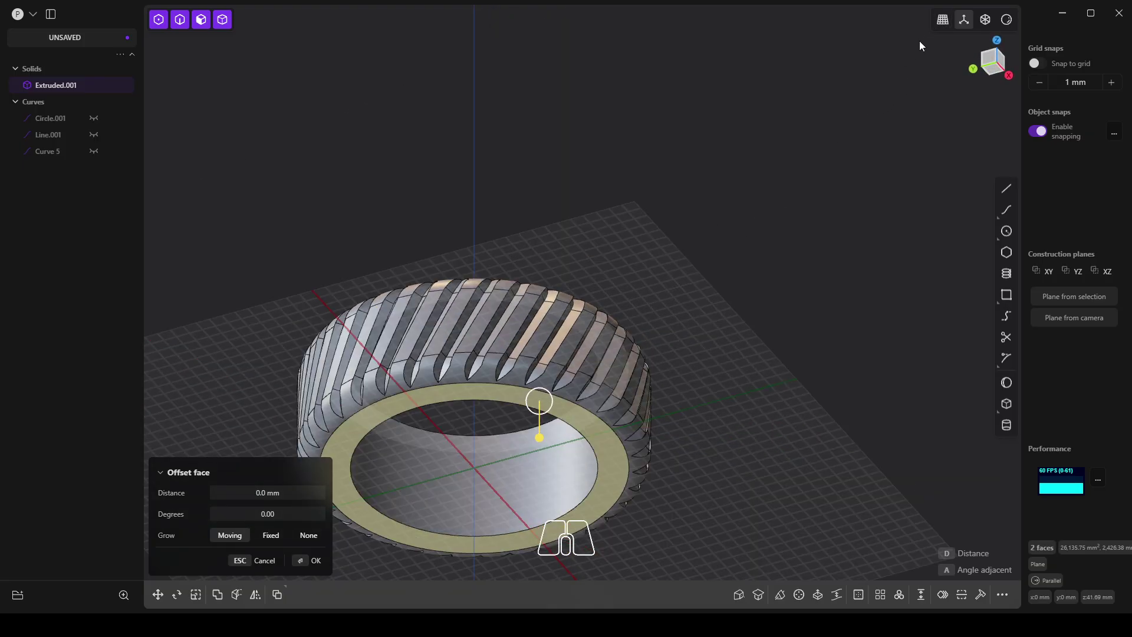
pyautogui.click(943, 19)
pyautogui.moveTo(902, 103); pyautogui.dragTo(480, 216, button='middle')
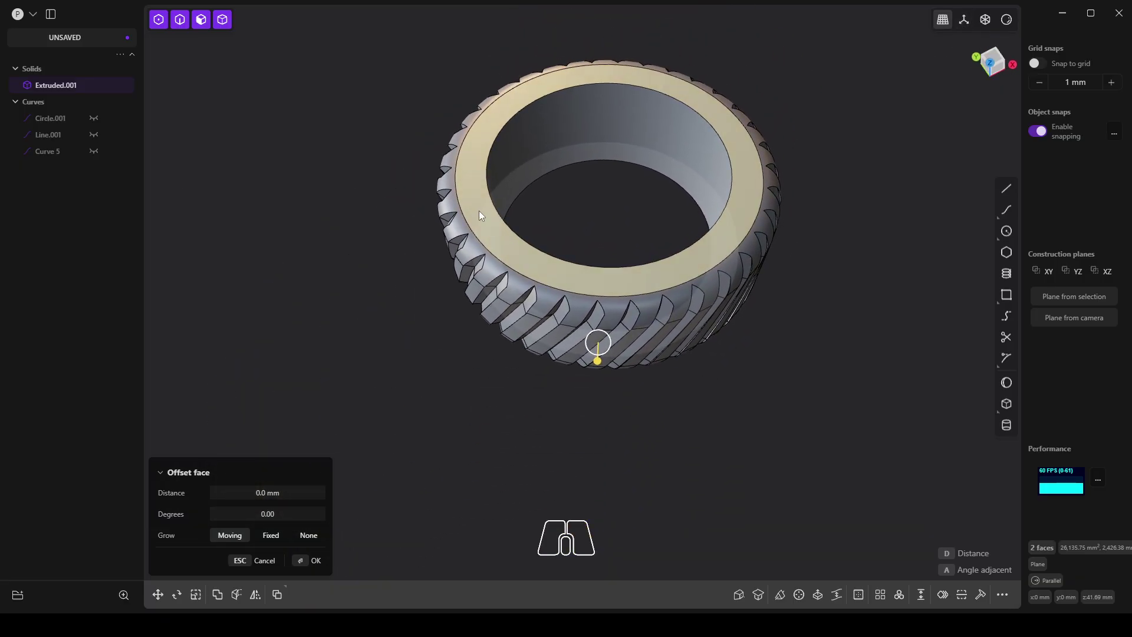
# Offset the boundary of the top ring face alone by about 14.2 mm to split off a narrow inner ring.
pyautogui.press('o')
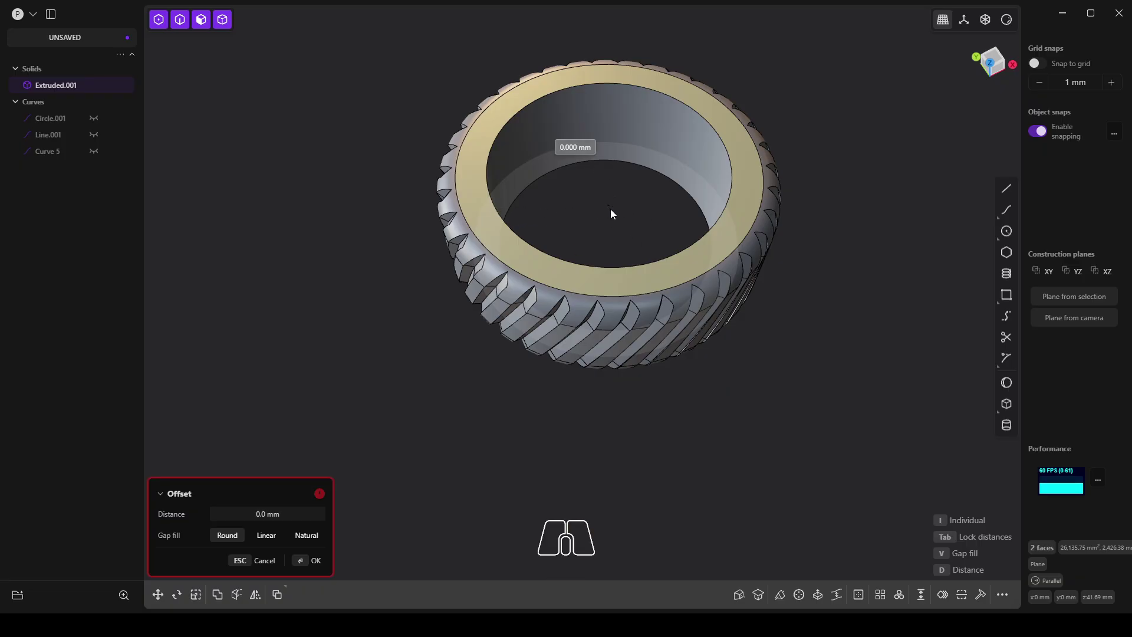
pyautogui.click(277, 558)
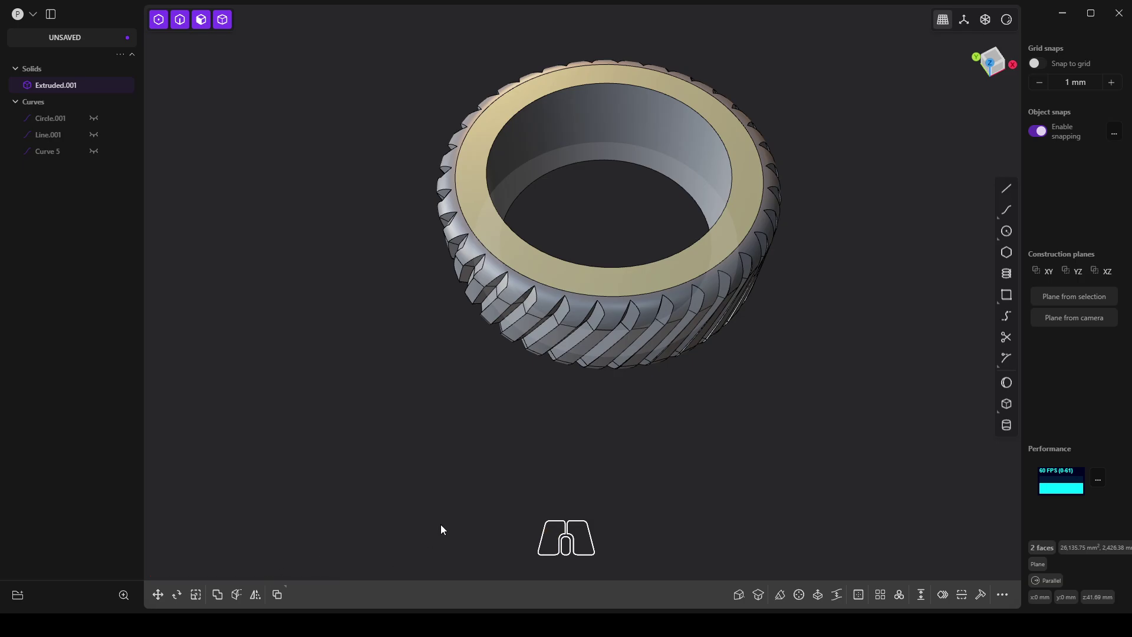
pyautogui.click(479, 194)
pyautogui.press('o')
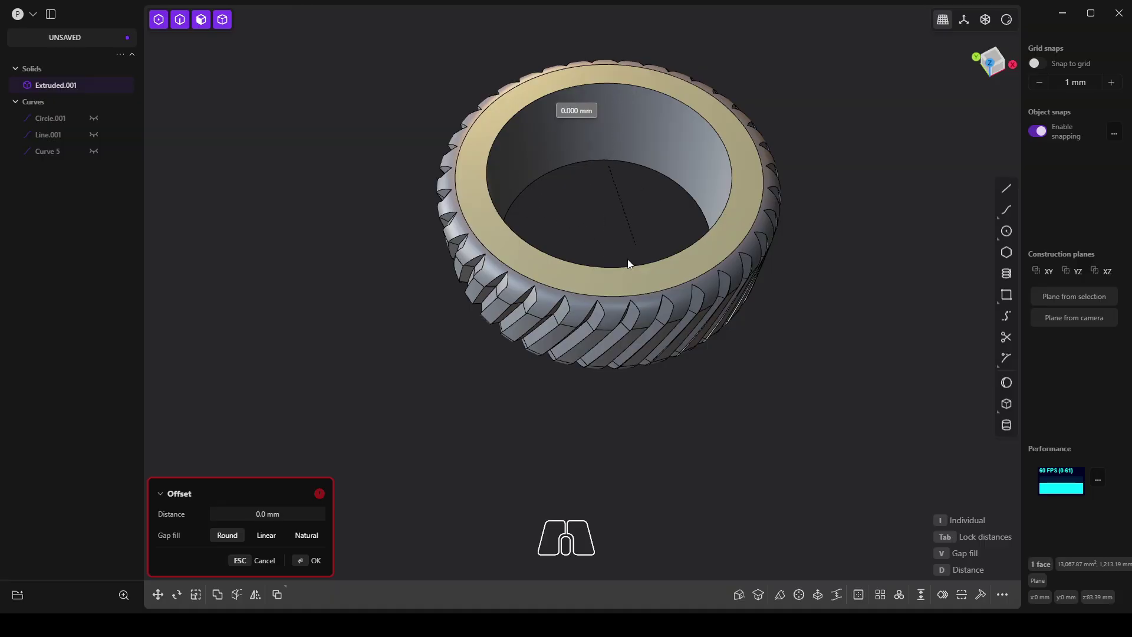
pyautogui.moveTo(580, 240); pyautogui.dragTo(547, 264)
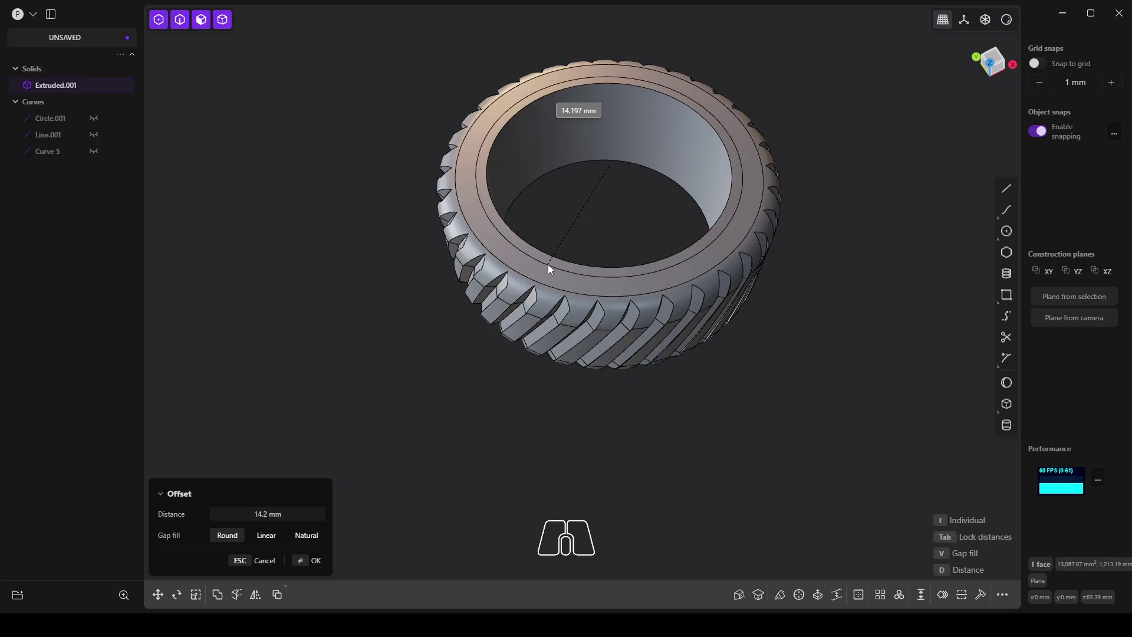
pyautogui.press('Return')
# Extrude the narrow inner ring face on the tyre's top side upward by about 4.4 mm.
pyautogui.click(828, 272)
pyautogui.click(740, 188)
pyautogui.press('f')
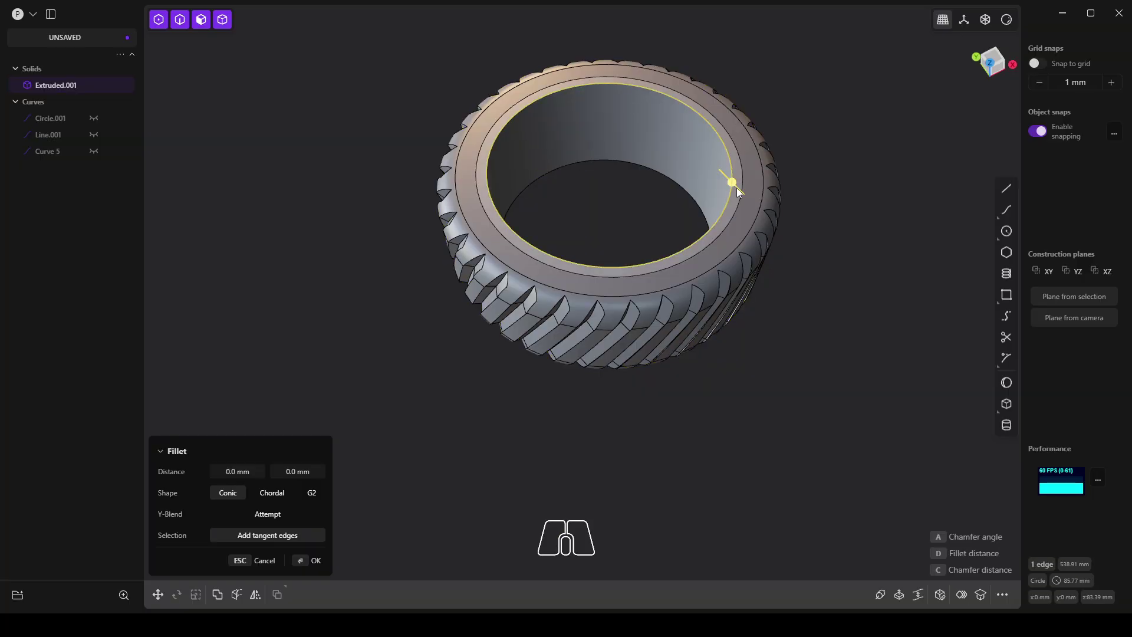
pyautogui.scroll(3, 724, 207)
pyautogui.click(726, 223)
pyautogui.press('f')
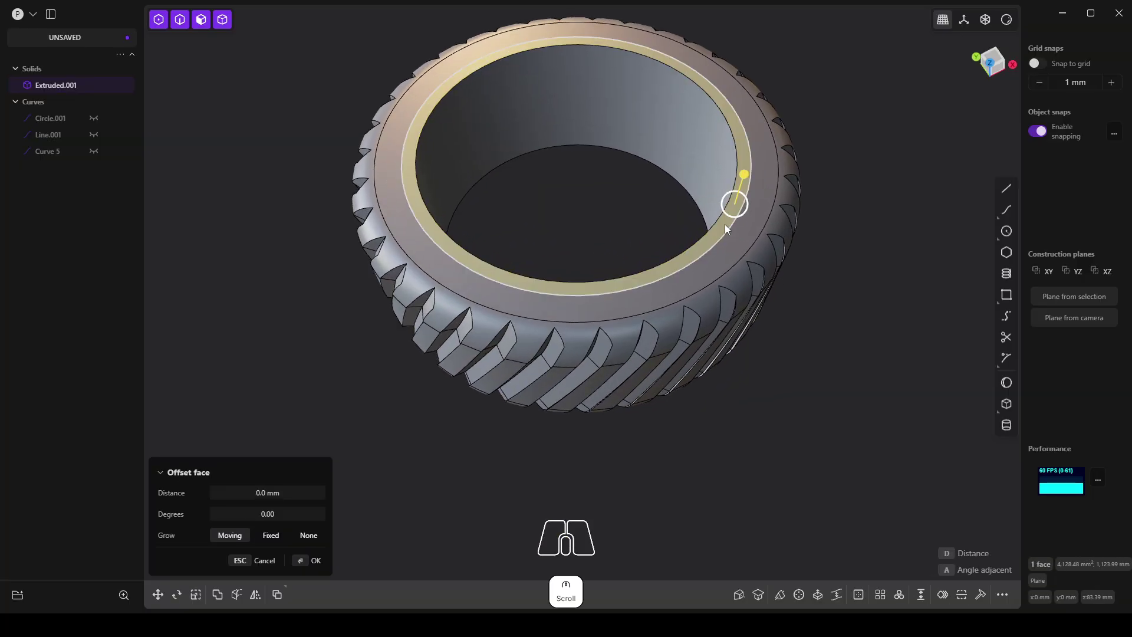
pyautogui.moveTo(724, 225); pyautogui.dragTo(728, 177, button='middle')
pyautogui.press('e')
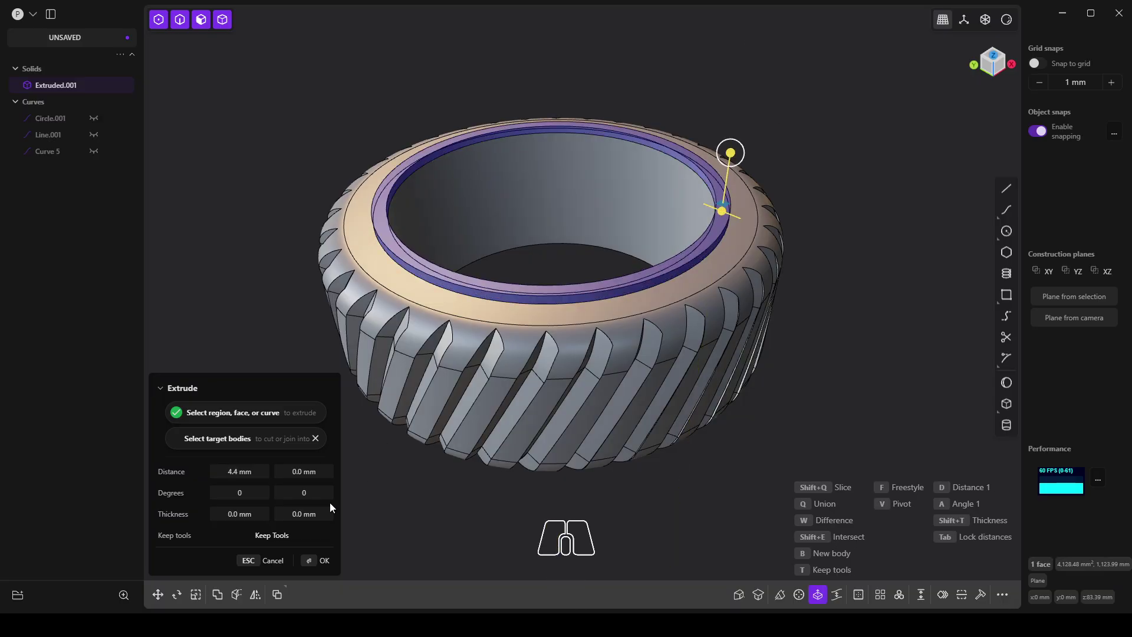
pyautogui.click(313, 562)
# Fillet the outer base edge of the raised inner ring by about 25.14 mm.
pyautogui.scroll(3, 398, 253)
pyautogui.press('f')
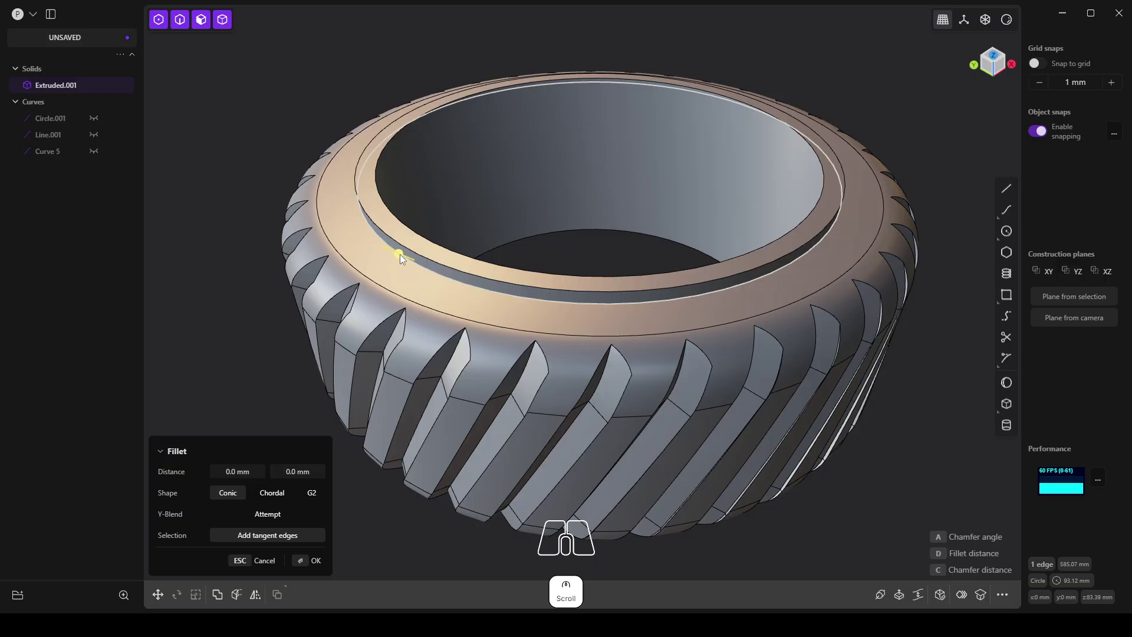
pyautogui.click(400, 254)
pyautogui.moveTo(395, 258); pyautogui.dragTo(324, 255)
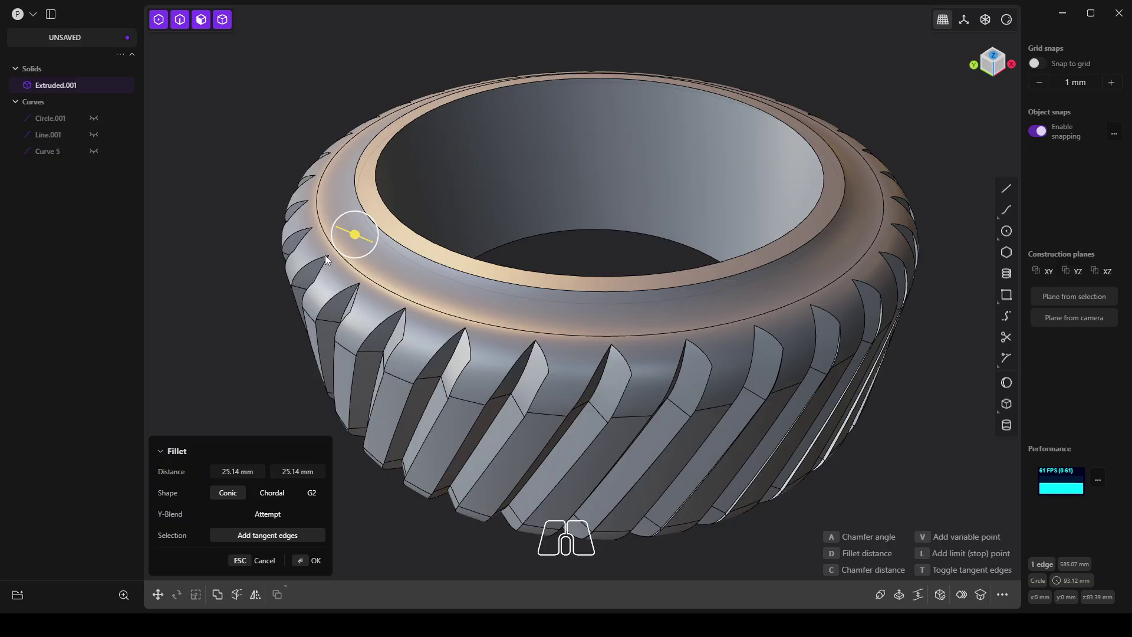
pyautogui.click(303, 564)
# Fillet the top inner edge of the central hole by about 2.51 mm.
pyautogui.moveTo(348, 306); pyautogui.dragTo(448, 236, button='middle')
pyautogui.scroll(2, 483, 222)
pyautogui.click(480, 221)
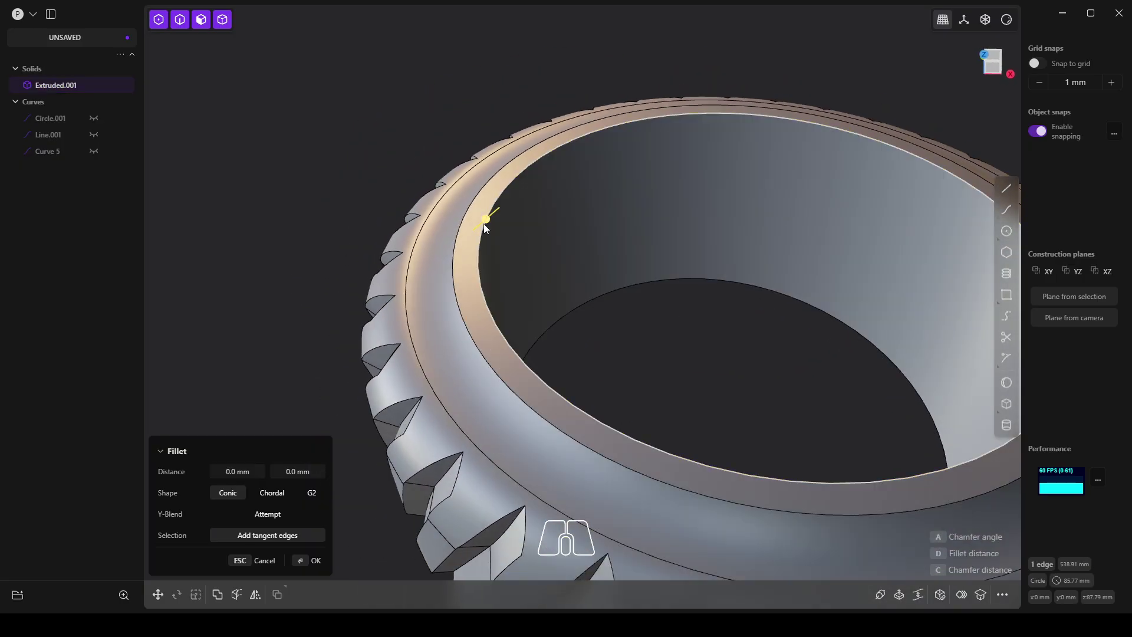
pyautogui.moveTo(482, 223); pyautogui.dragTo(494, 217)
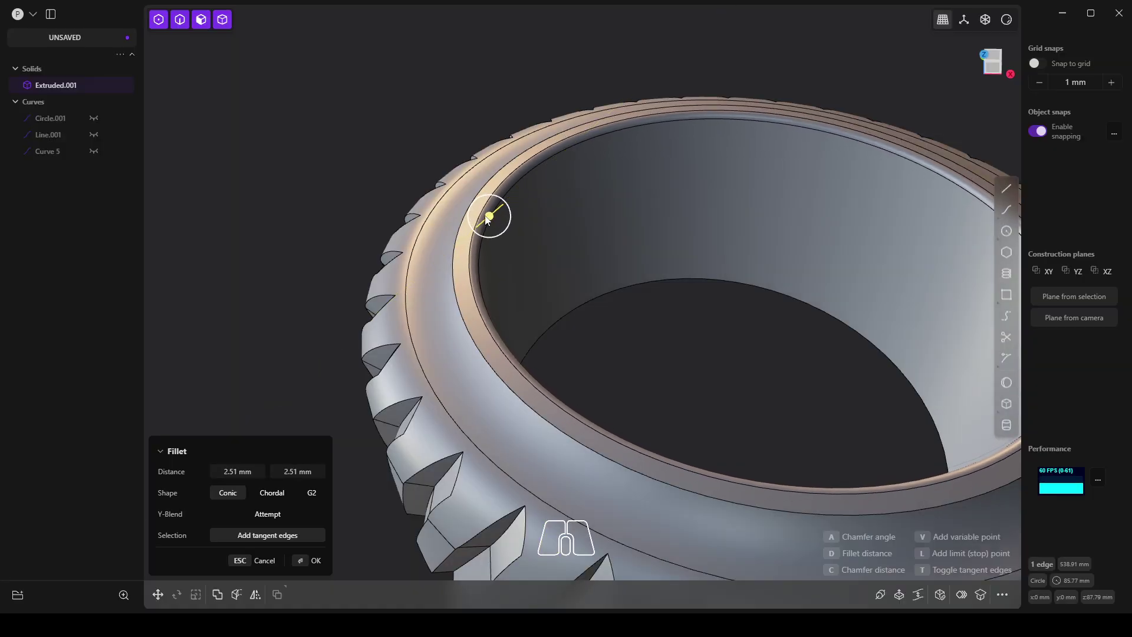
pyautogui.rightClick(489, 216)
# In the right side view, draw a horizontal line about 192 mm long from the tyre's centre out past one side at mid-height.
pyautogui.scroll(-6, 371, 159)
pyautogui.moveTo(697, 178); pyautogui.dragTo(611, 169, button='middle')
pyautogui.click(610, 151)
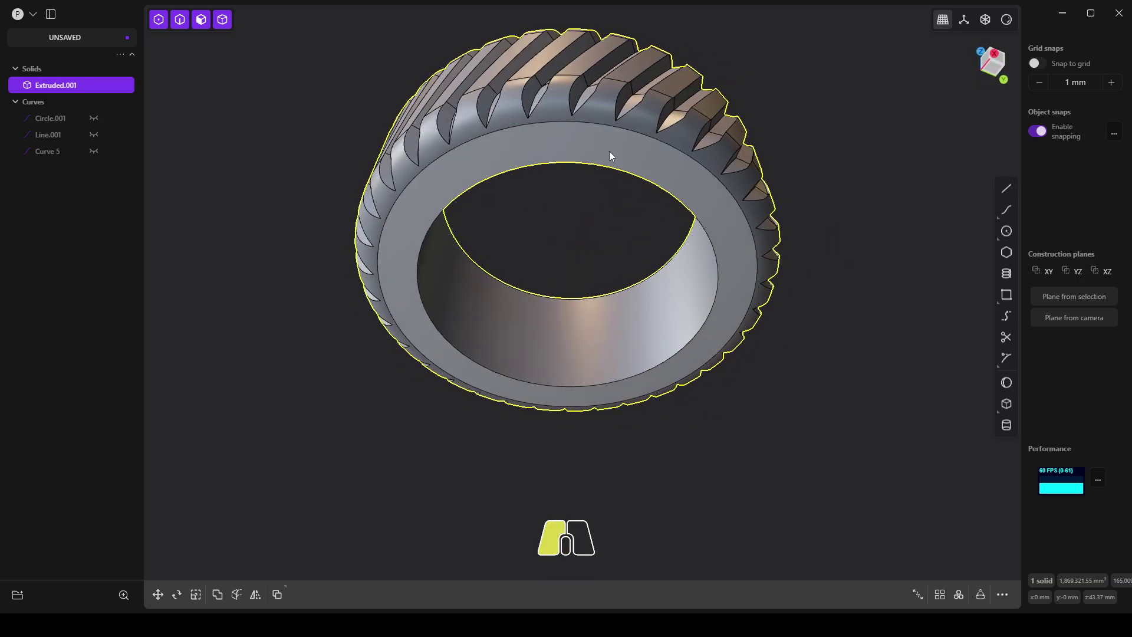
pyautogui.moveTo(513, 147); pyautogui.dragTo(633, 136, button='middle')
pyautogui.scroll(-2, 633, 136)
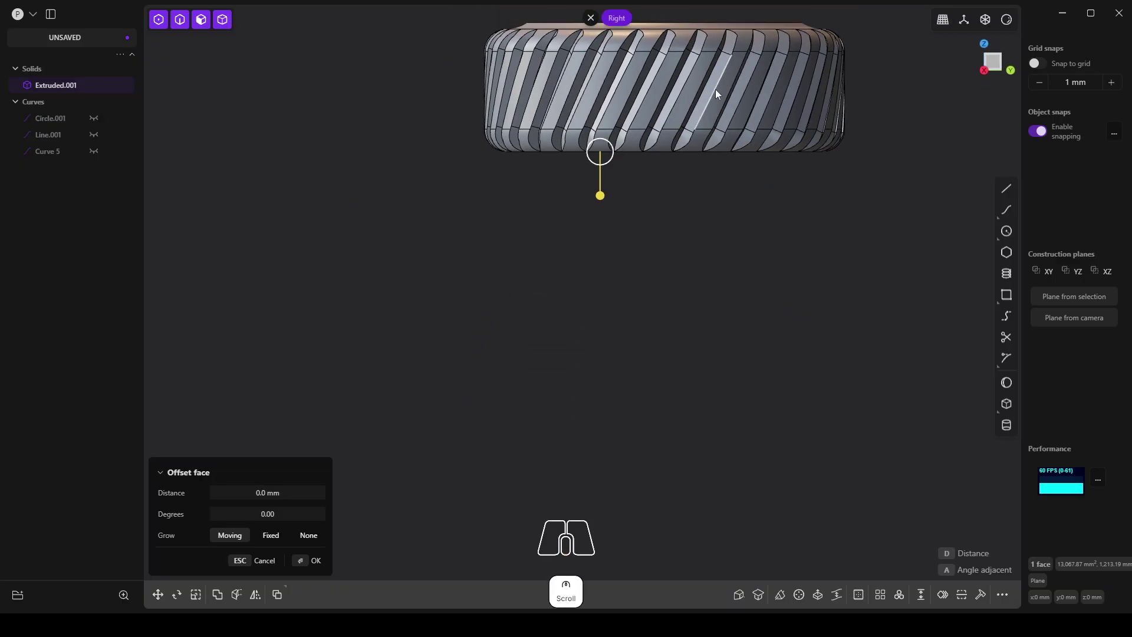
pyautogui.moveTo(706, 89); pyautogui.dragTo(589, 345, button='middle')
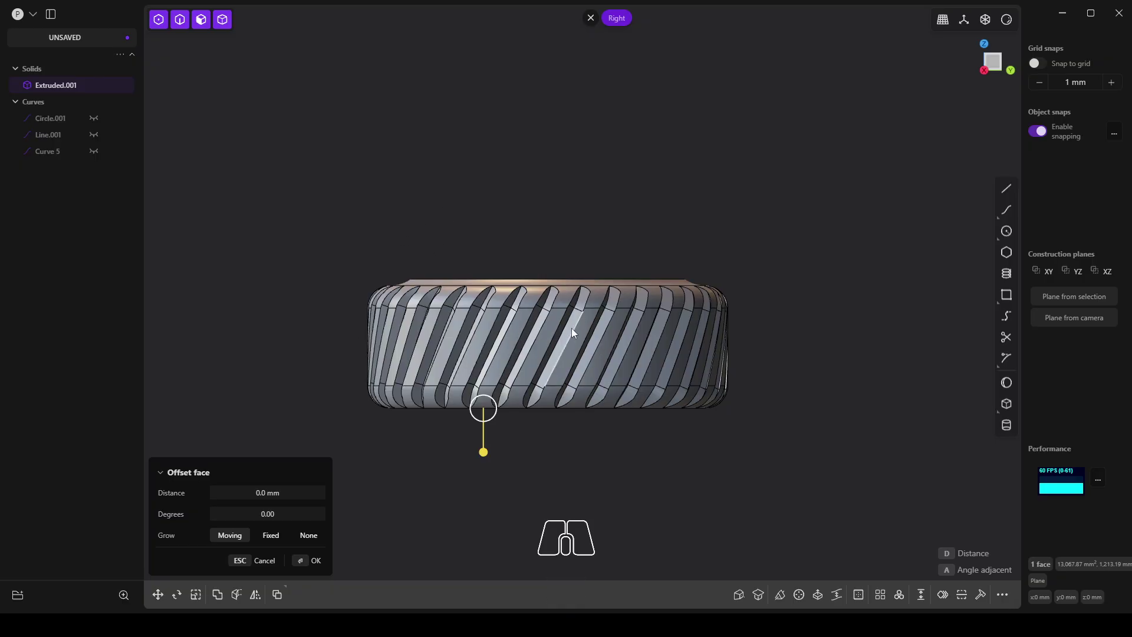
pyautogui.click(271, 560)
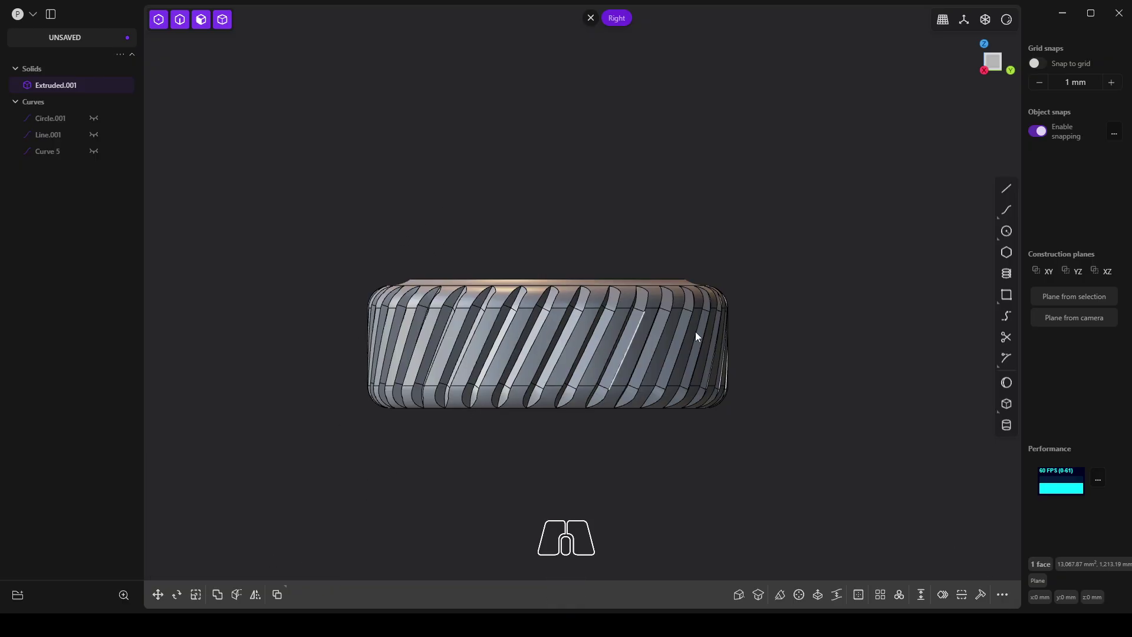
pyautogui.click(1006, 196)
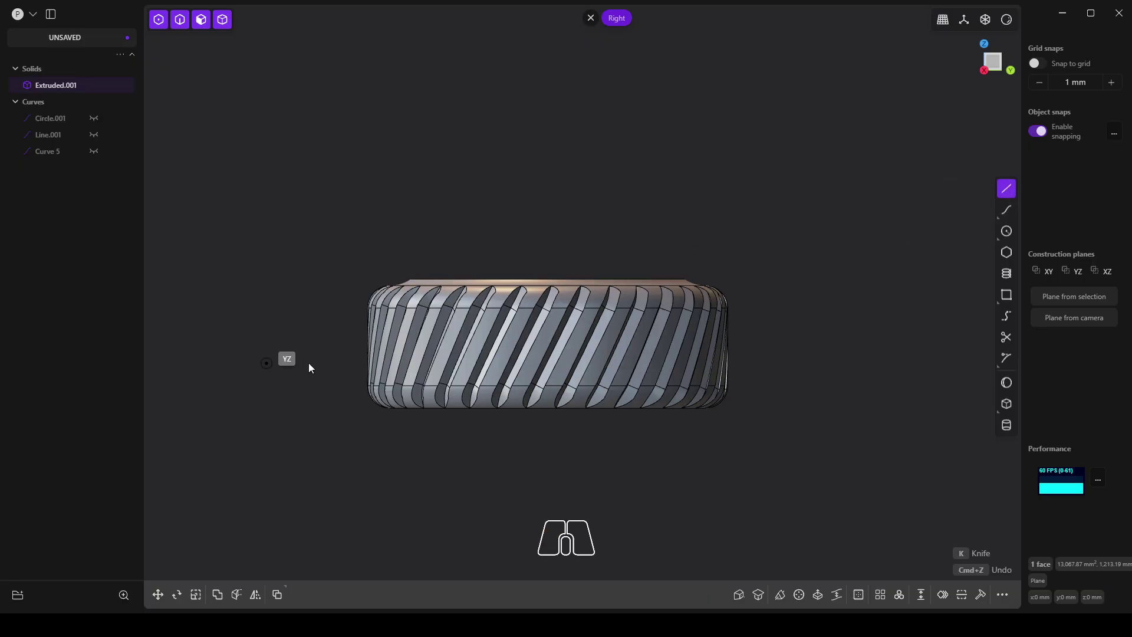
pyautogui.click(538, 348)
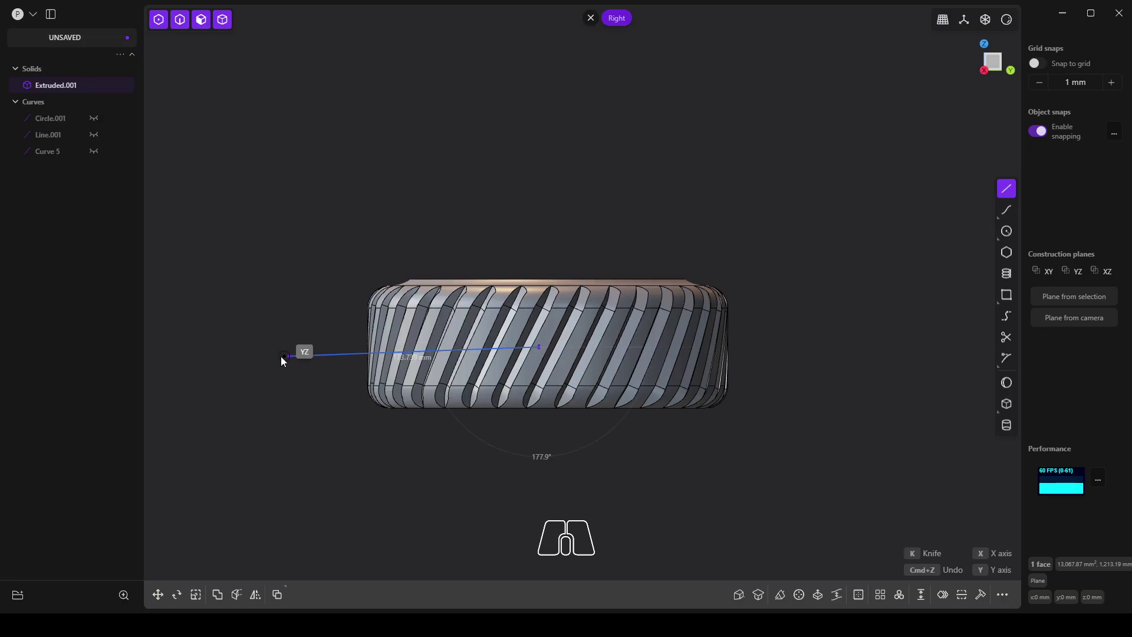
pyautogui.click(257, 351)
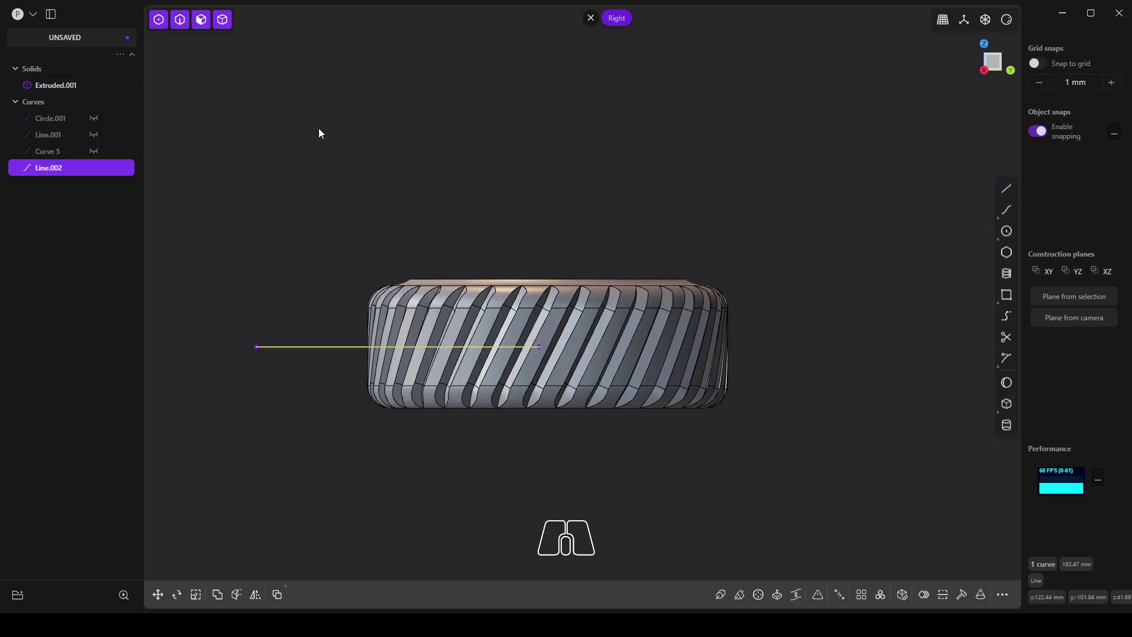
# Move the line's inner end point about 163.22 mm along Y past the tyre's other side, and re-enable all selection modes.
pyautogui.press('1')
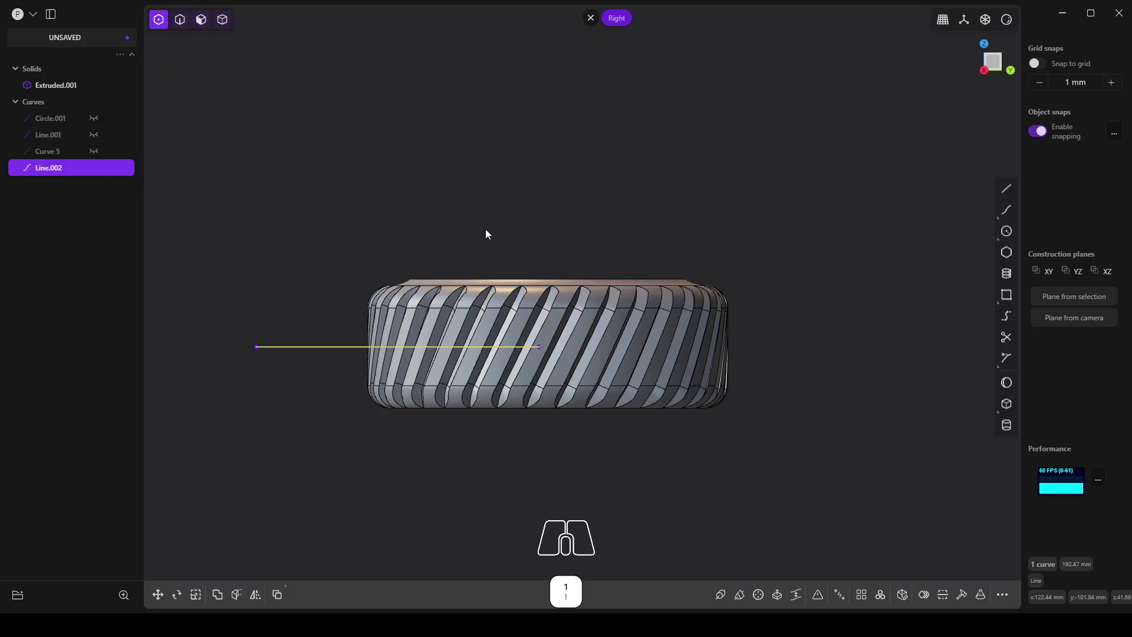
pyautogui.click(540, 347)
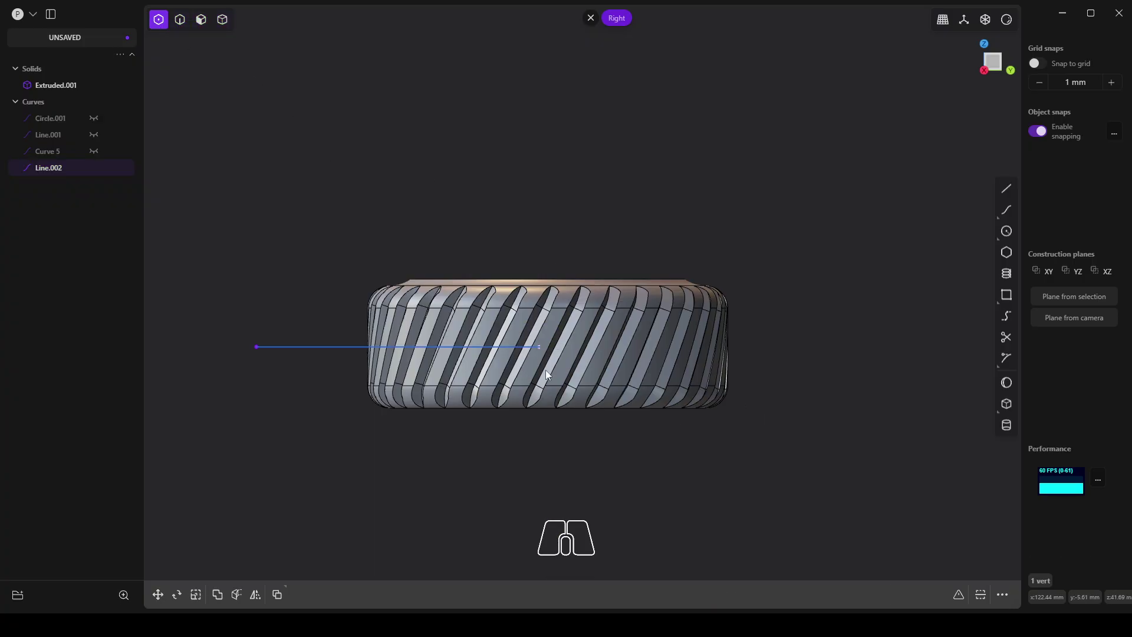
pyautogui.press('g')
pyautogui.moveTo(584, 349); pyautogui.dragTo(785, 347)
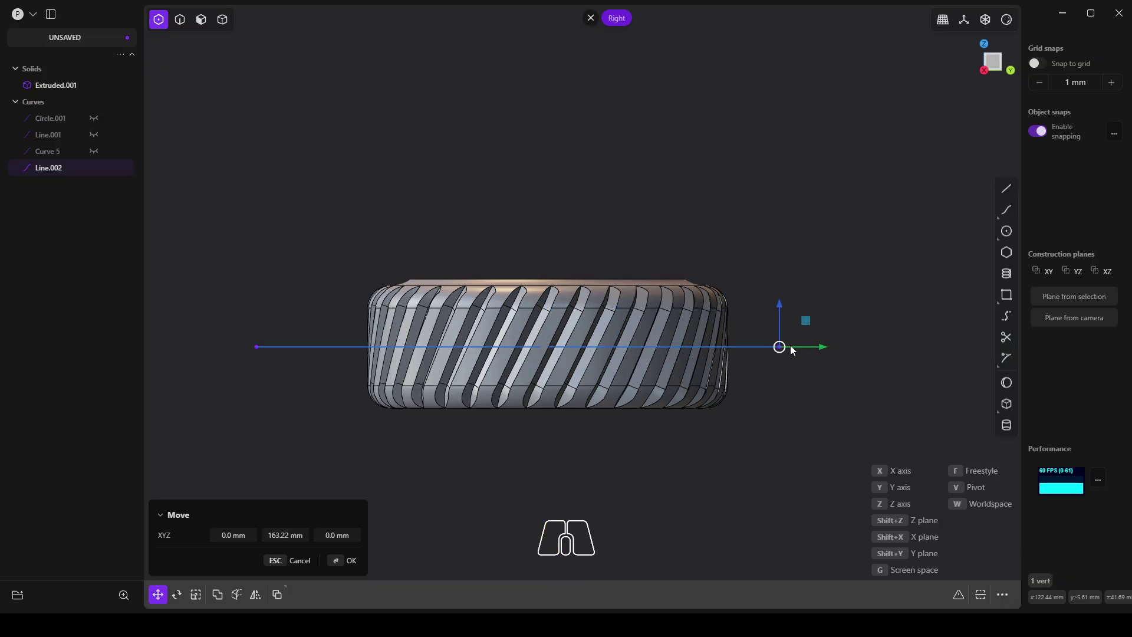
pyautogui.press('Return')
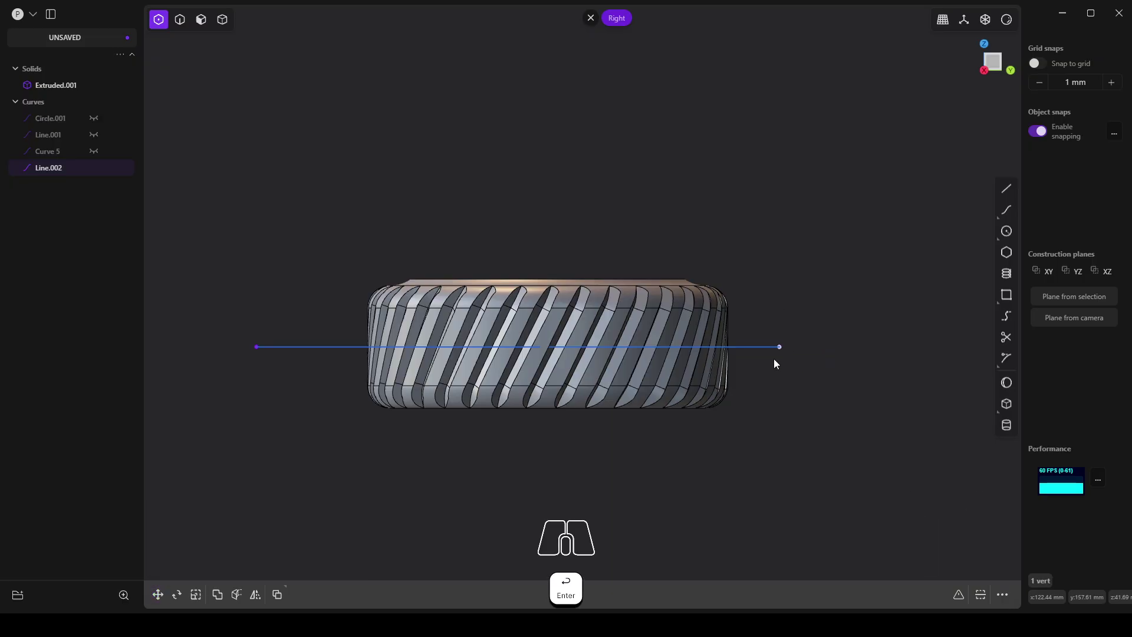
pyautogui.click(608, 317)
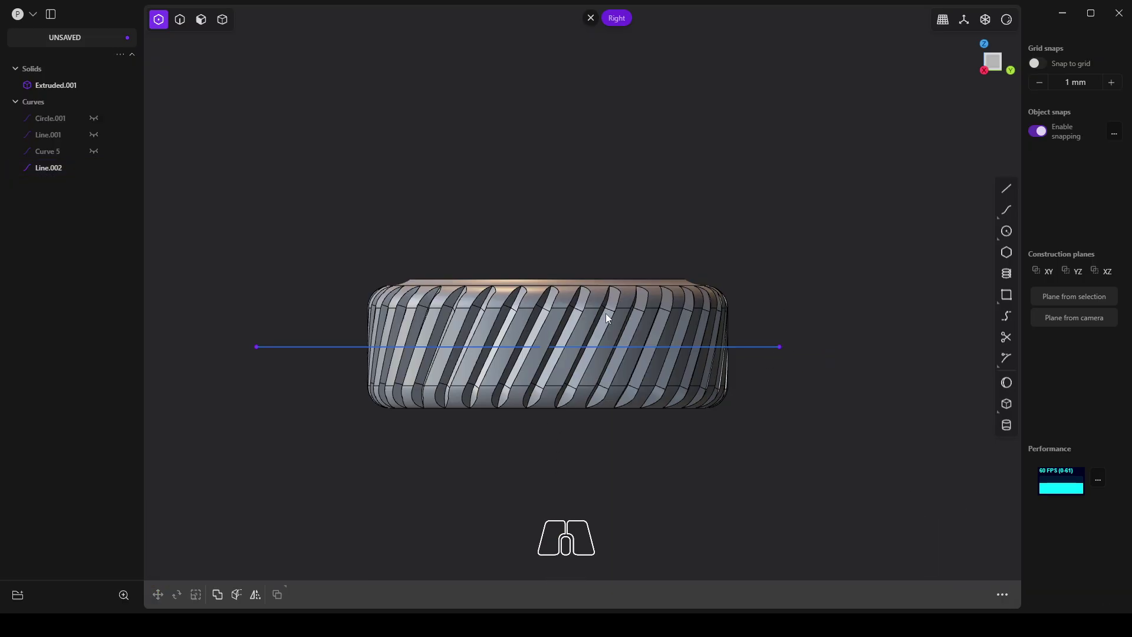
pyautogui.hotkey('shift', '2')
pyautogui.hotkey('shift', '3')
pyautogui.hotkey('shift', '4')
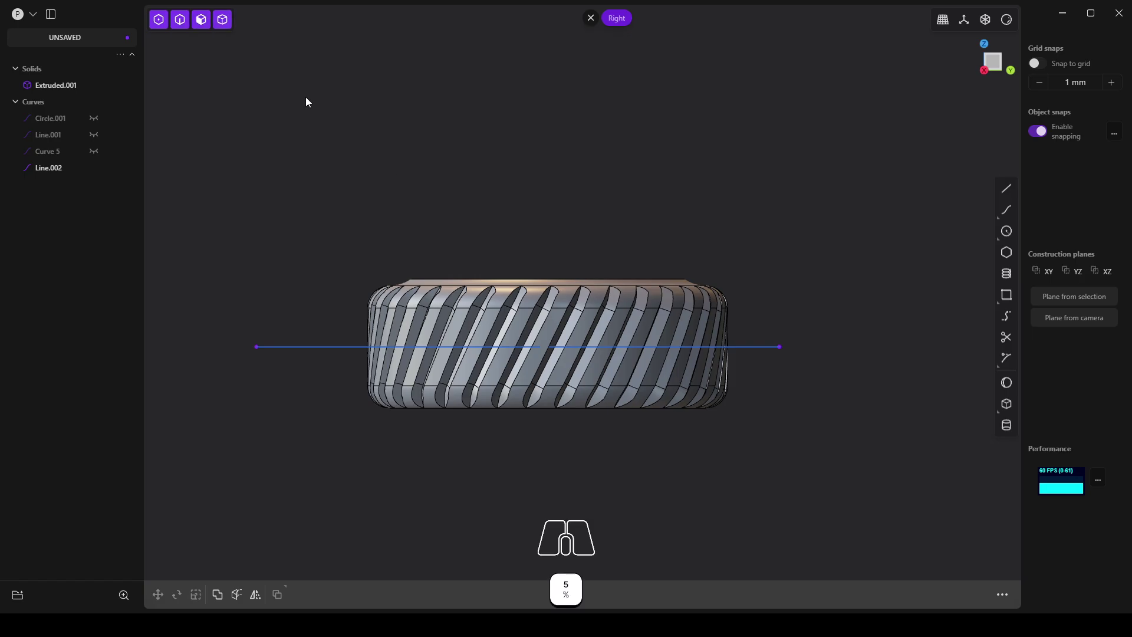
# Cut the tyre body into upper and lower halves, using the horizontal line as the cutter.
pyautogui.click(527, 303)
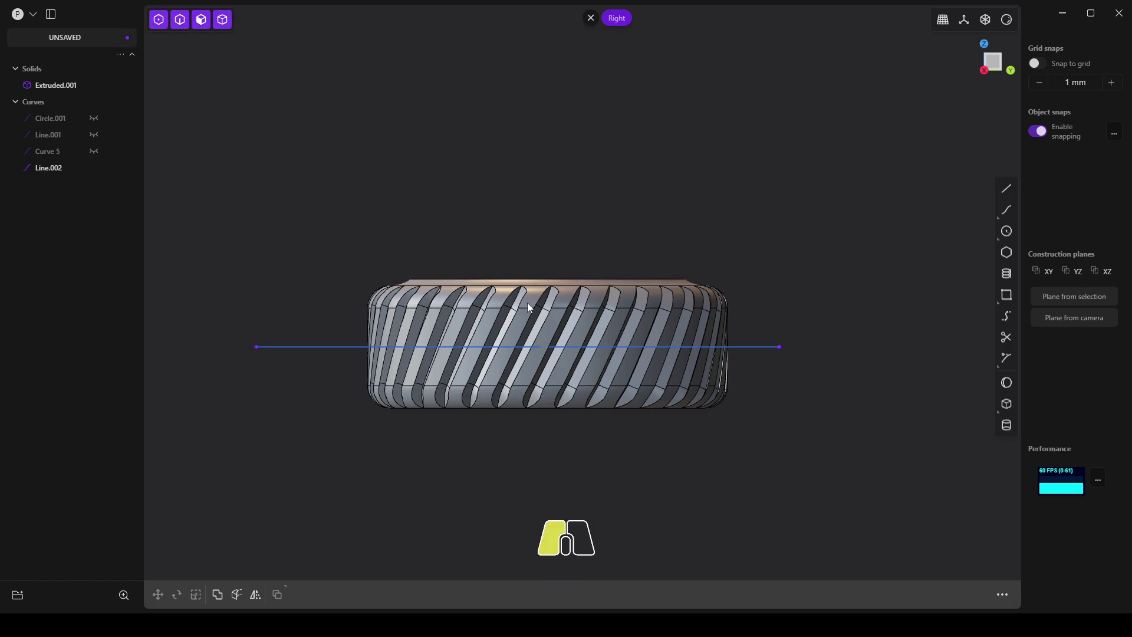
pyautogui.press('c')
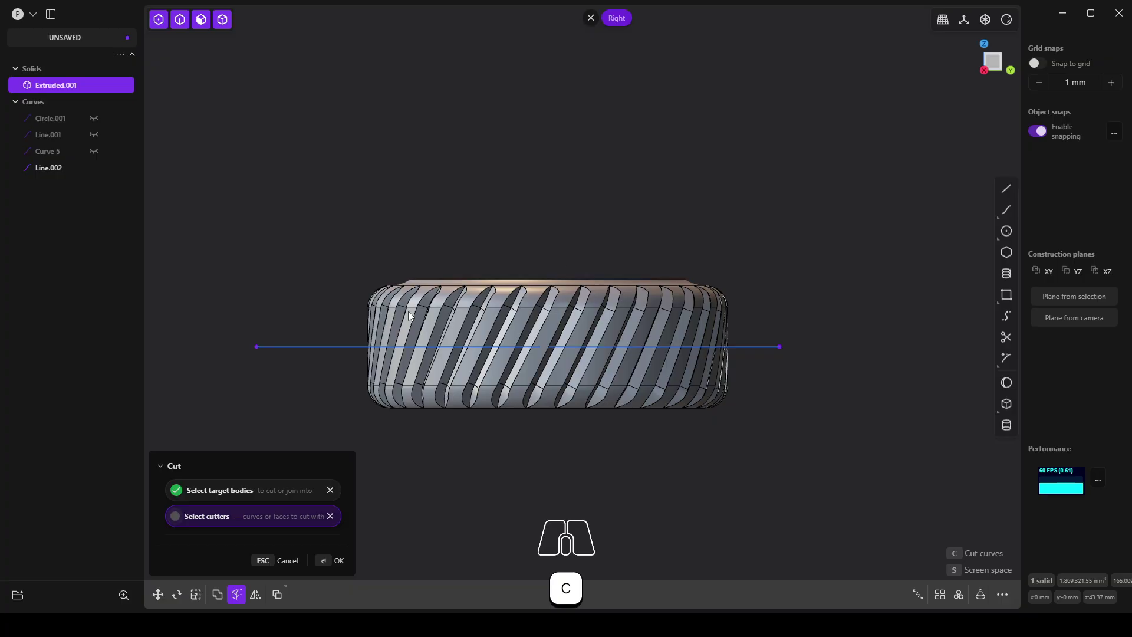
pyautogui.click(361, 346)
pyautogui.click(339, 560)
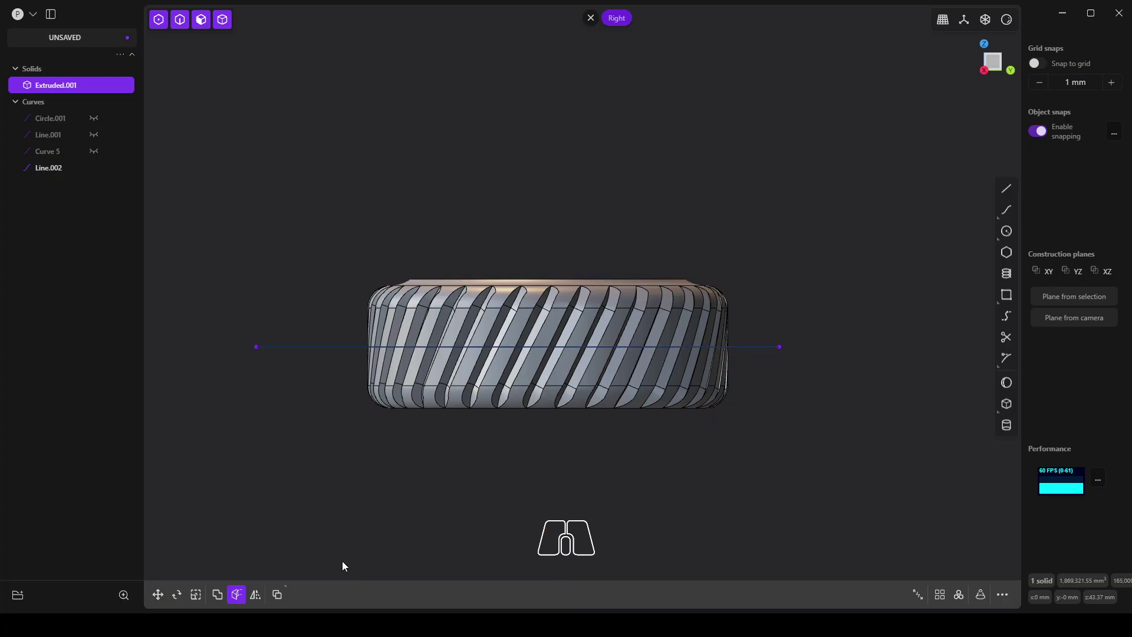
pyautogui.press('f')
pyautogui.press('Escape')
# Hide the lower half of the tyre and delete the horizontal cutting line.
pyautogui.click(591, 381)
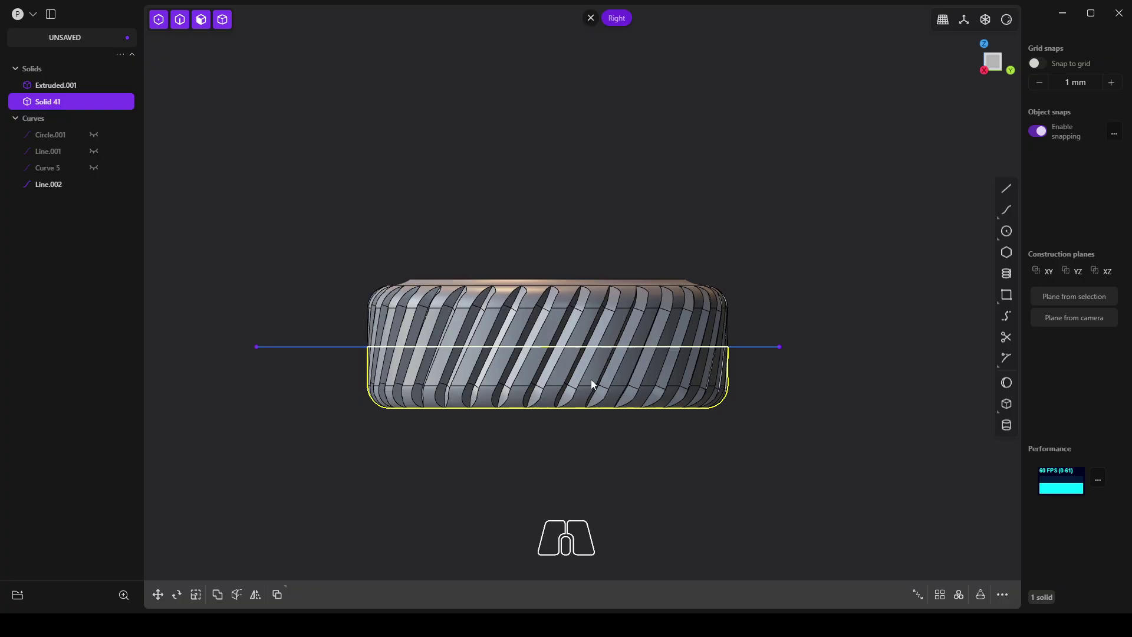
pyautogui.click(93, 102)
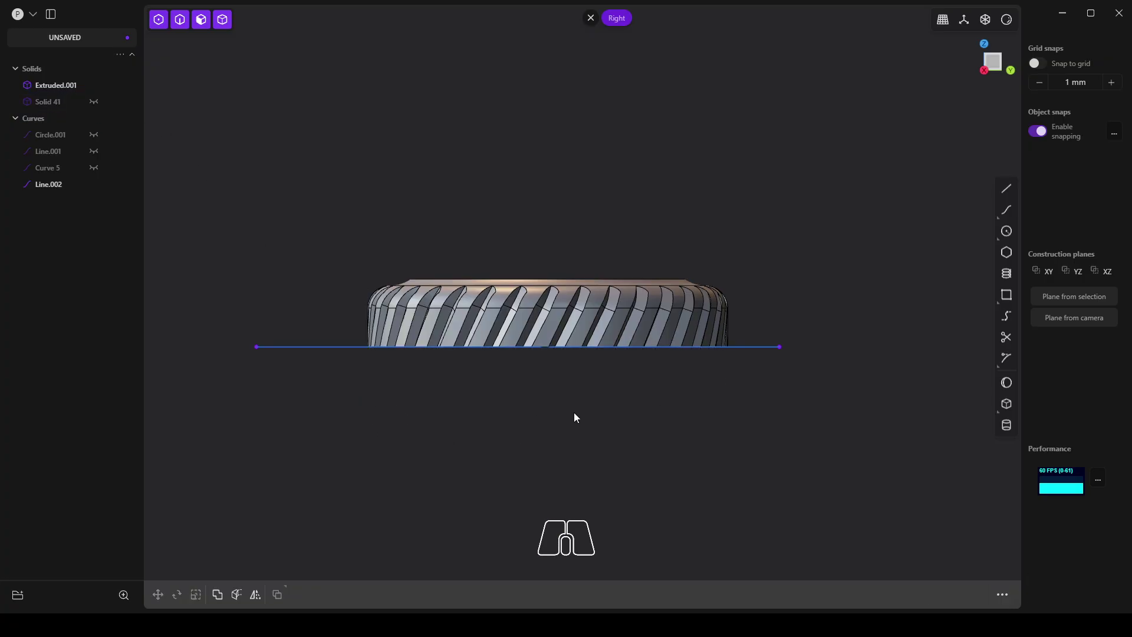
pyautogui.moveTo(576, 418); pyautogui.dragTo(454, 358, button='middle')
pyautogui.click(447, 356)
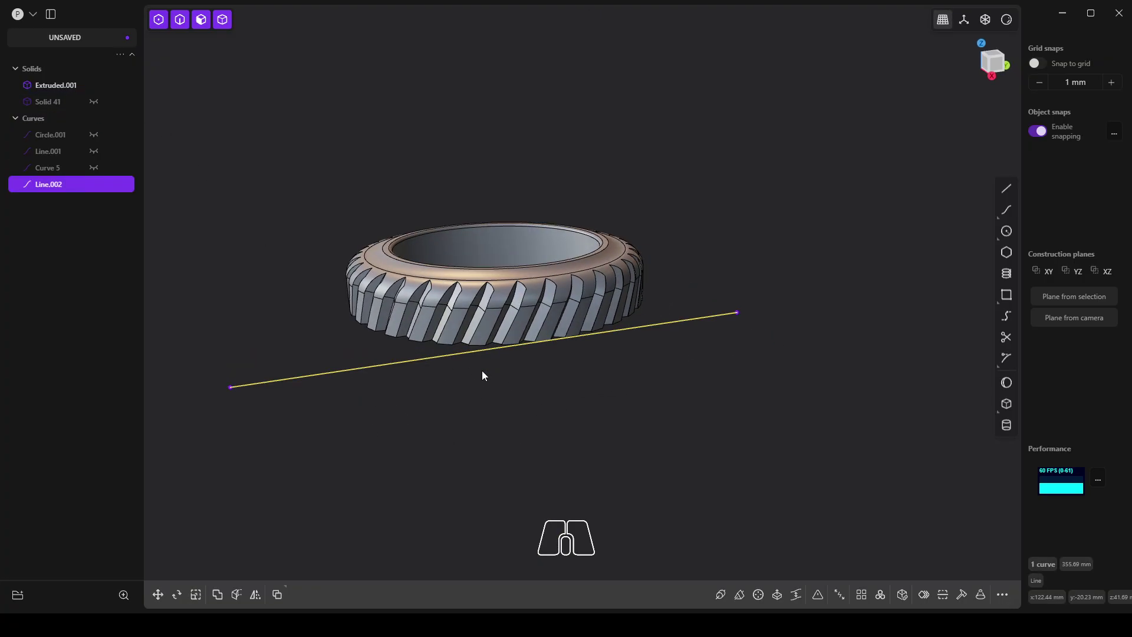
pyautogui.press('Delete')
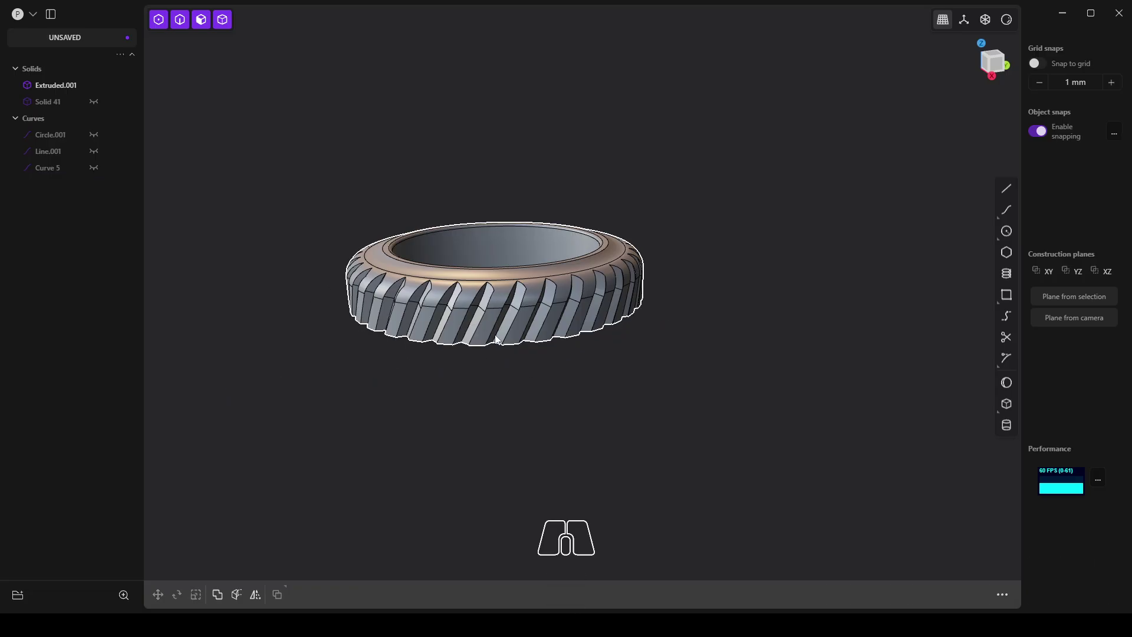
# Mirror the upper tyre half downward across its cut plane and merge both halves into one solid with a V-shaped tread.
pyautogui.click(525, 309)
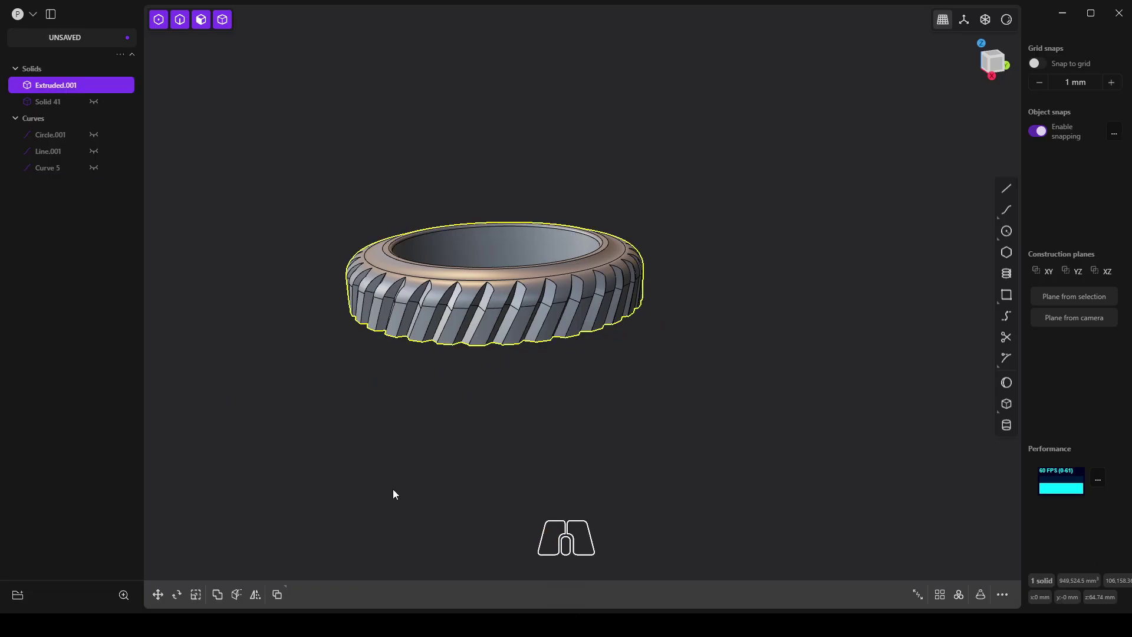
pyautogui.click(258, 595)
pyautogui.moveTo(600, 515); pyautogui.dragTo(596, 407, button='middle')
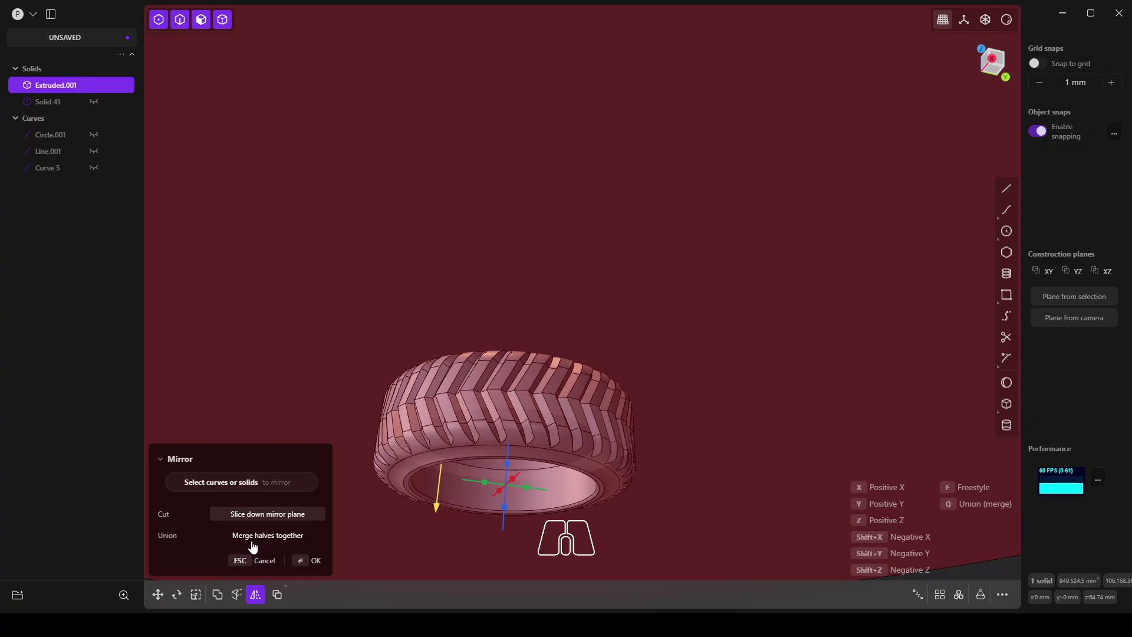
pyautogui.click(307, 560)
pyautogui.moveTo(492, 379); pyautogui.dragTo(592, 345, button='middle')
pyautogui.scroll(5, 592, 345)
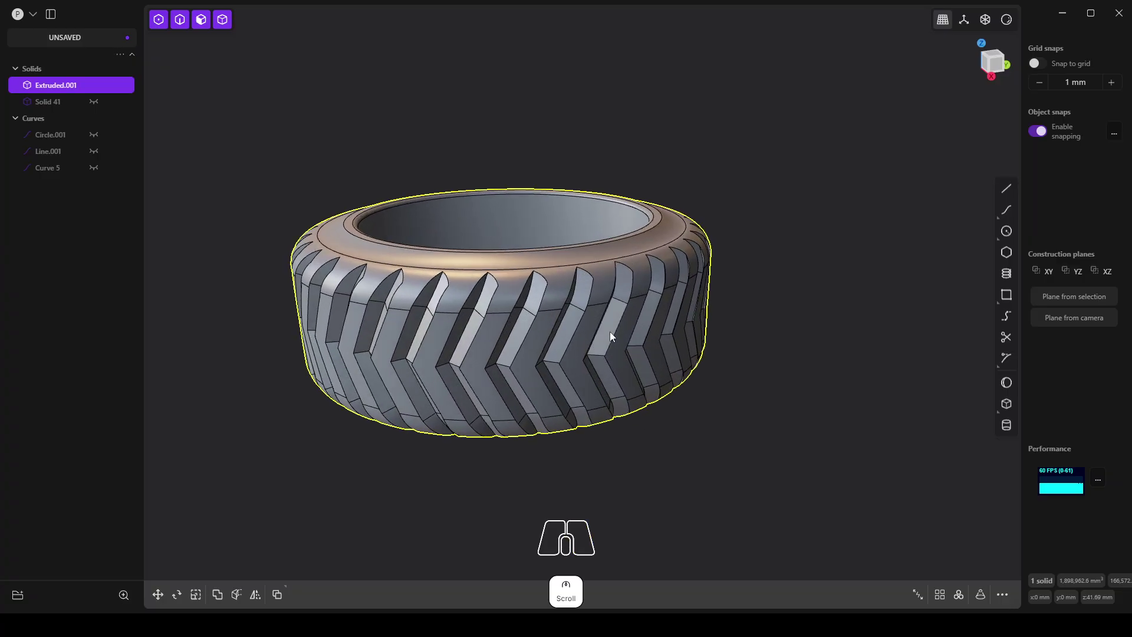
pyautogui.moveTo(610, 332); pyautogui.dragTo(574, 373, button='right')
pyautogui.press('o')
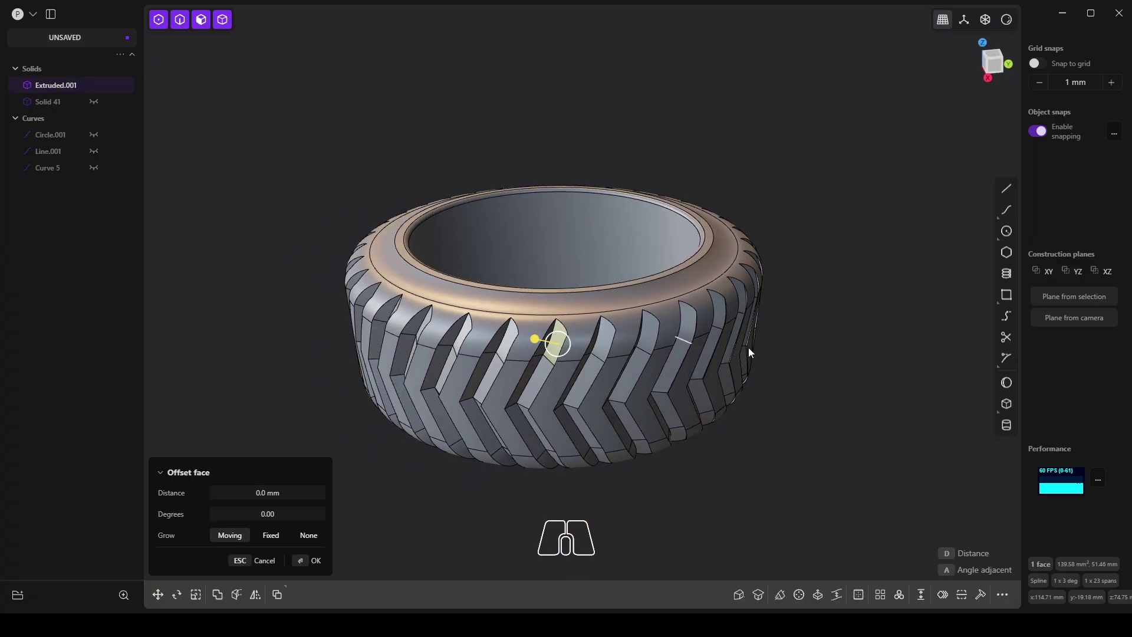
pyautogui.press('Escape')
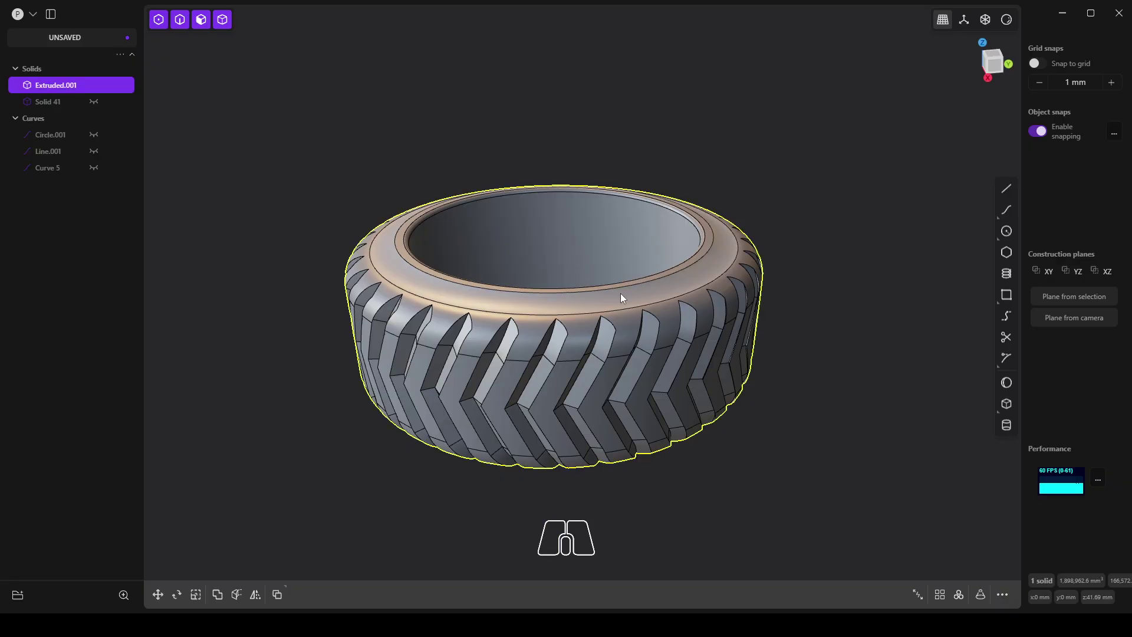
# Delete redundant topology on the mirrored tyre body and switch the viewport to glossy reflective shading.
pyautogui.write('fdel')
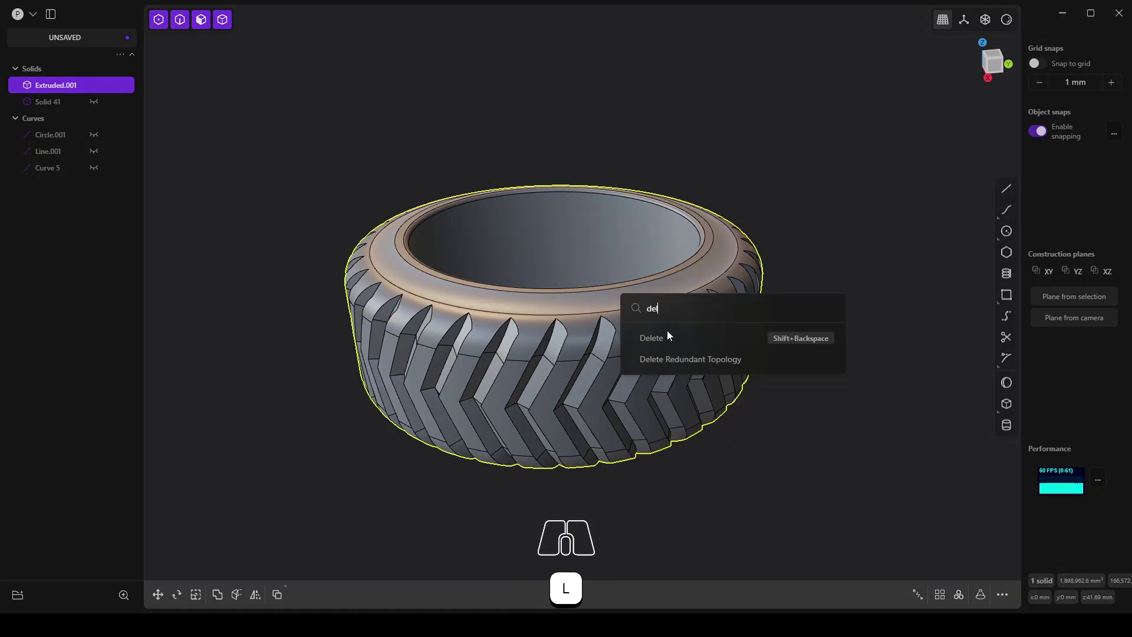
pyautogui.click(667, 332)
pyautogui.moveTo(635, 287); pyautogui.dragTo(678, 277, button='middle')
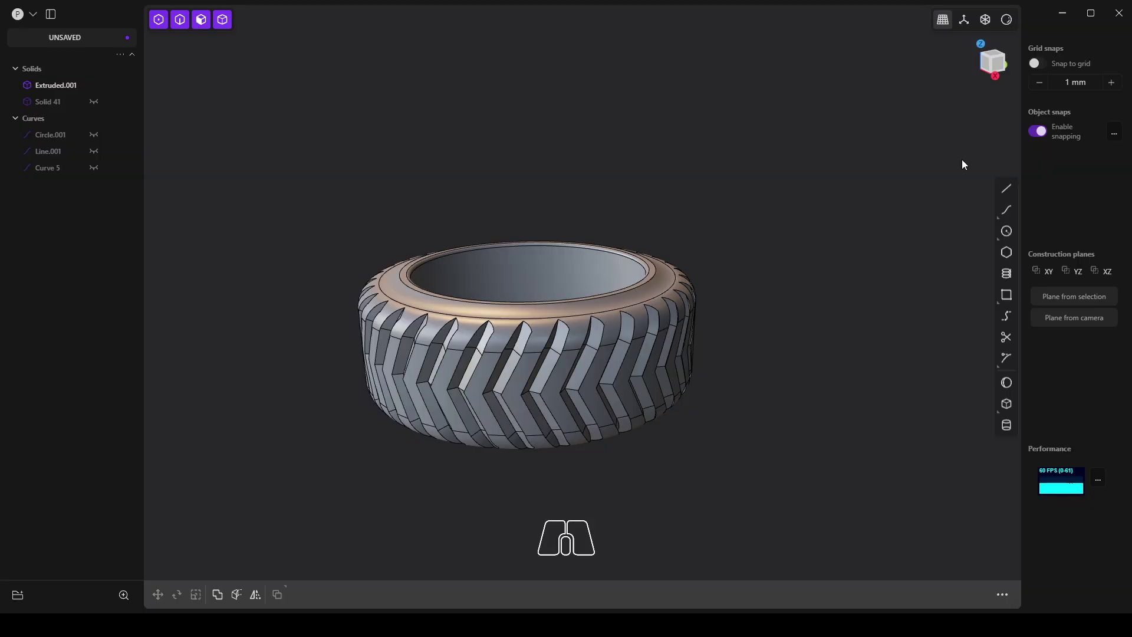
pyautogui.click(1006, 22)
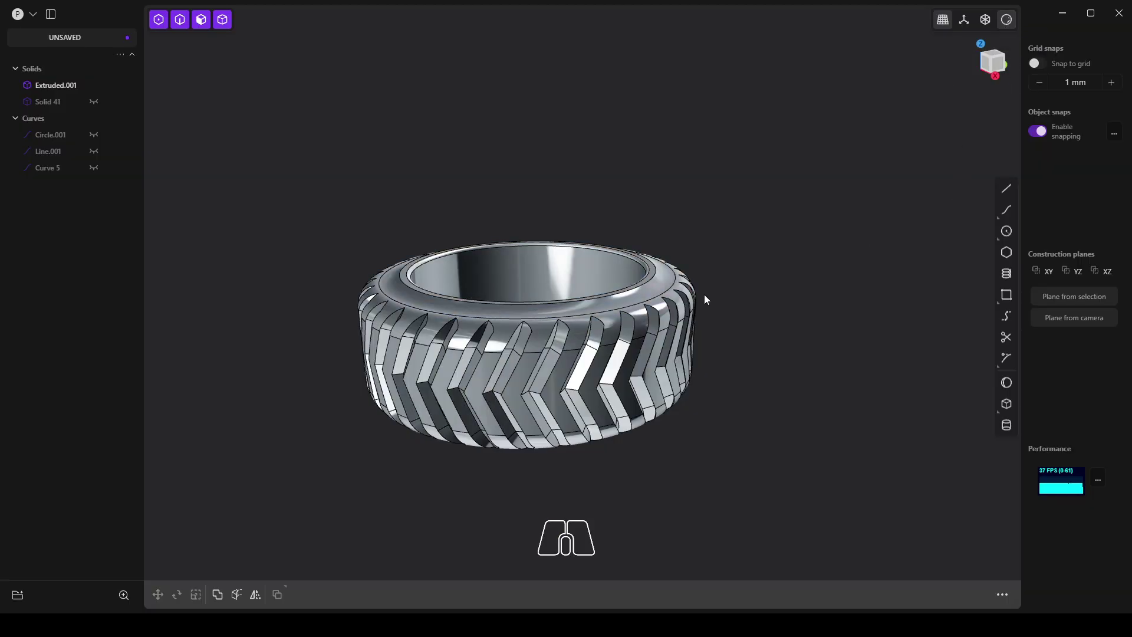
# Switch the viewport to the matte light-grey shading and turn off the edge display on the tyre.
pyautogui.rightClick(1008, 20)
pyautogui.click(964, 131)
pyautogui.moveTo(715, 203); pyautogui.dragTo(748, 177, button='middle')
pyautogui.rightClick(1005, 22)
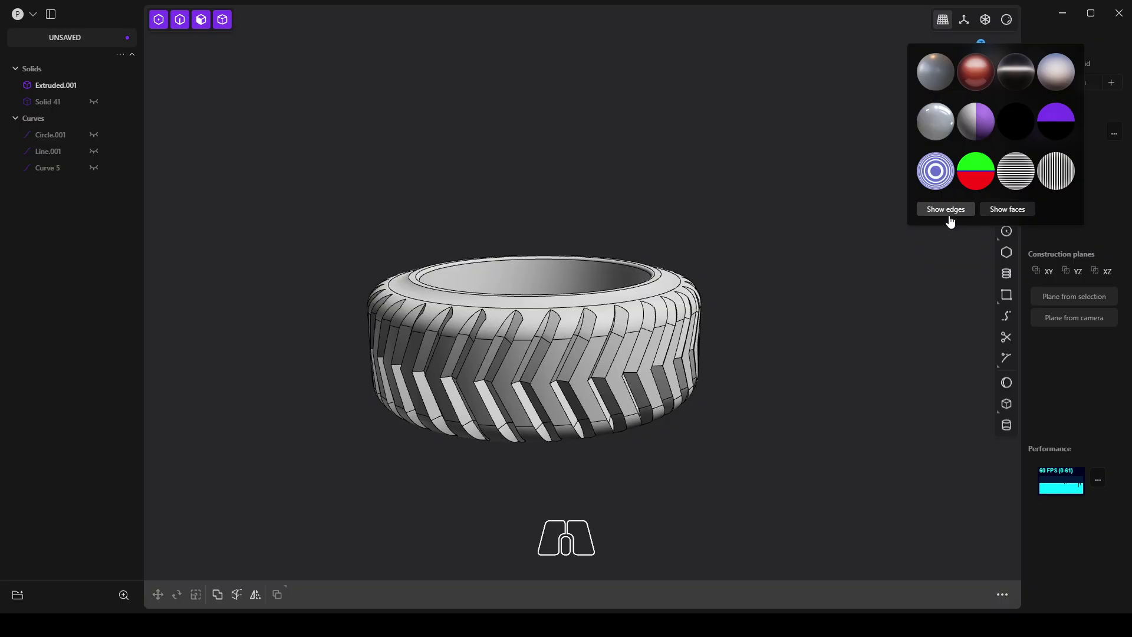
pyautogui.click(955, 216)
pyautogui.moveTo(688, 264); pyautogui.dragTo(493, 370, button='middle')
# Apply the glossy red shading to the viewport and inspect the tyre's tread and rim up close.
pyautogui.click(1007, 19)
pyautogui.click(973, 73)
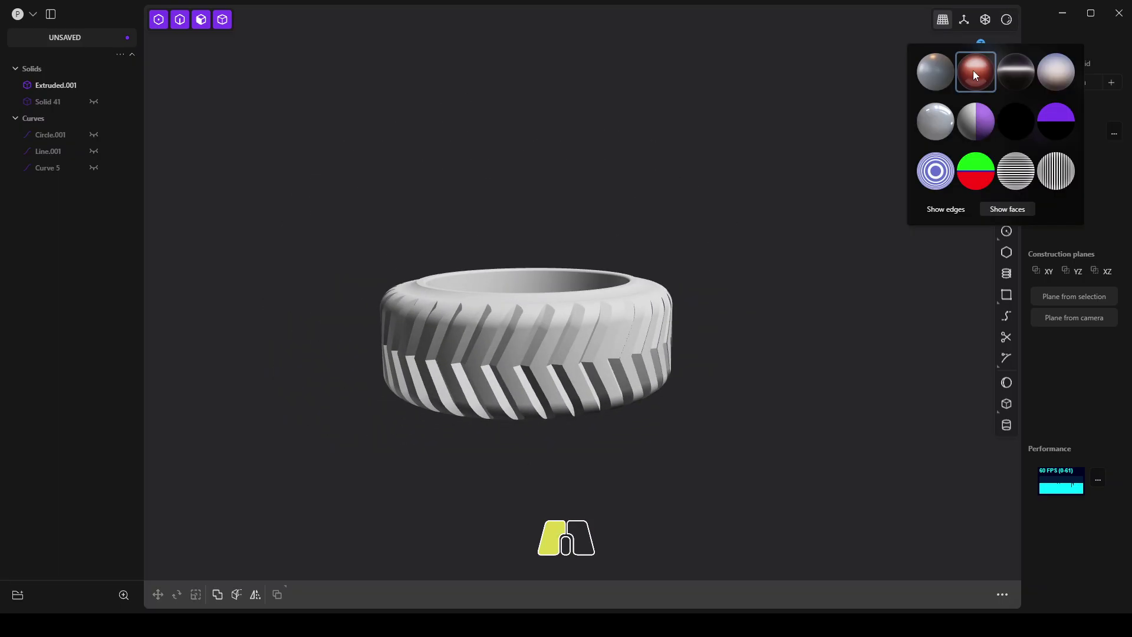
pyautogui.moveTo(687, 248); pyautogui.dragTo(747, 217, button='middle')
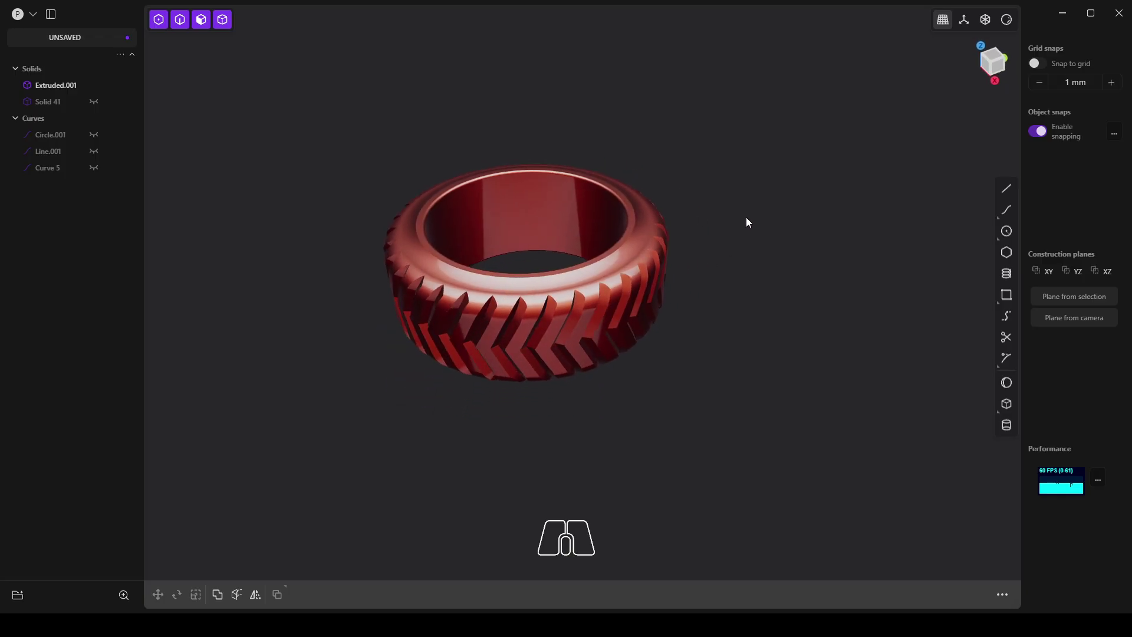
pyautogui.scroll(5, 746, 217)
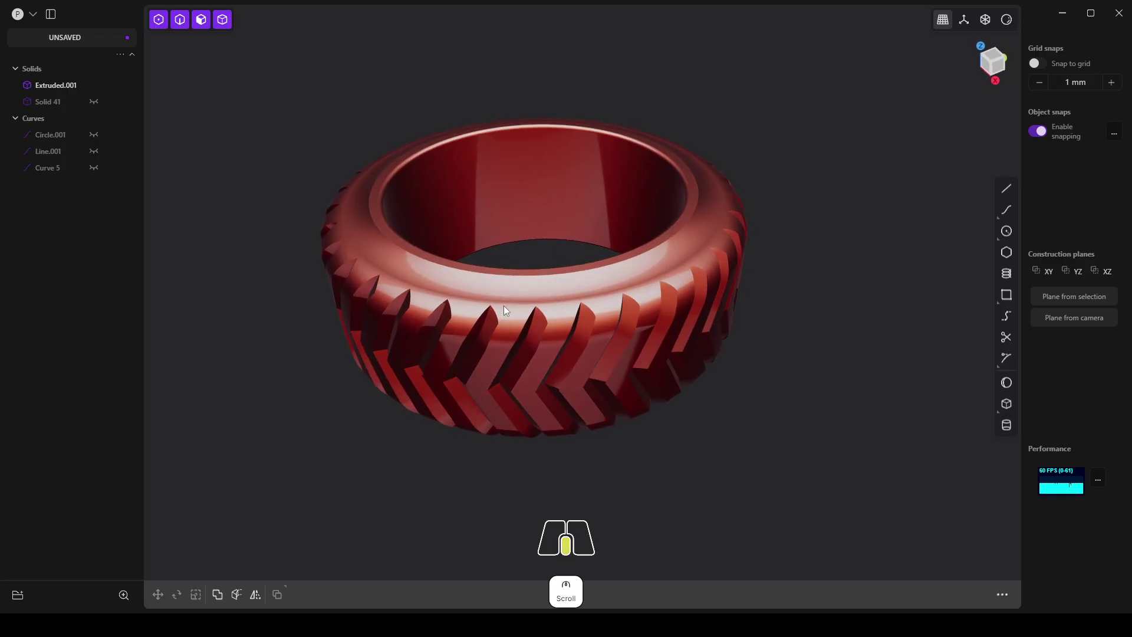
# Turn the edge display back on for the red-shaded tyre.
pyautogui.click(1007, 21)
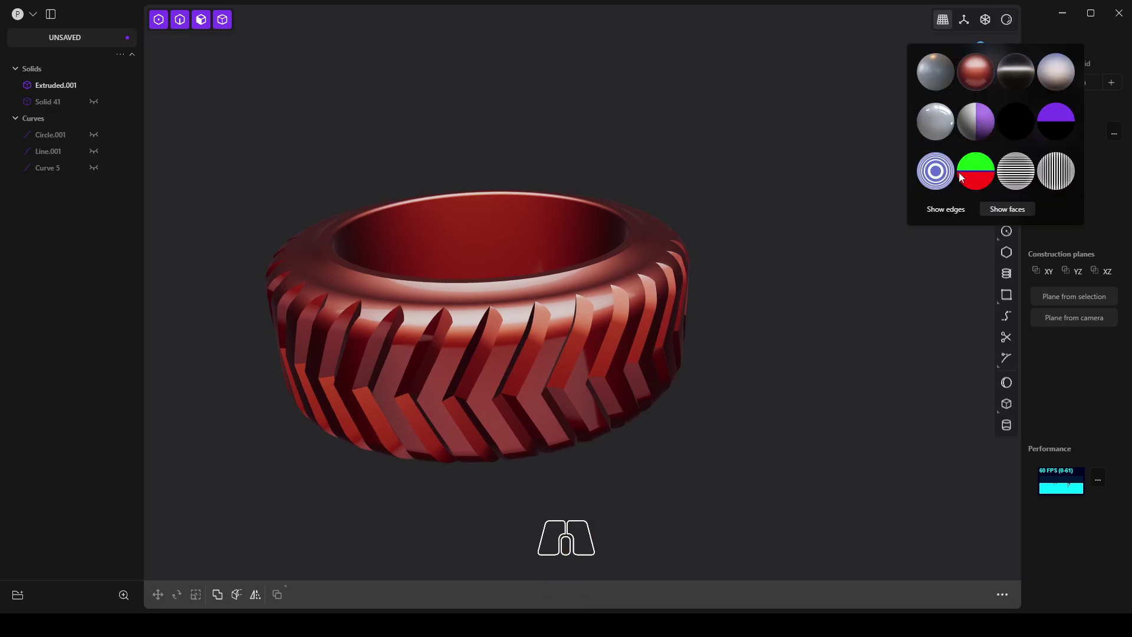
pyautogui.click(945, 210)
pyautogui.click(637, 311)
pyautogui.moveTo(636, 310); pyautogui.dragTo(618, 377, button='middle')
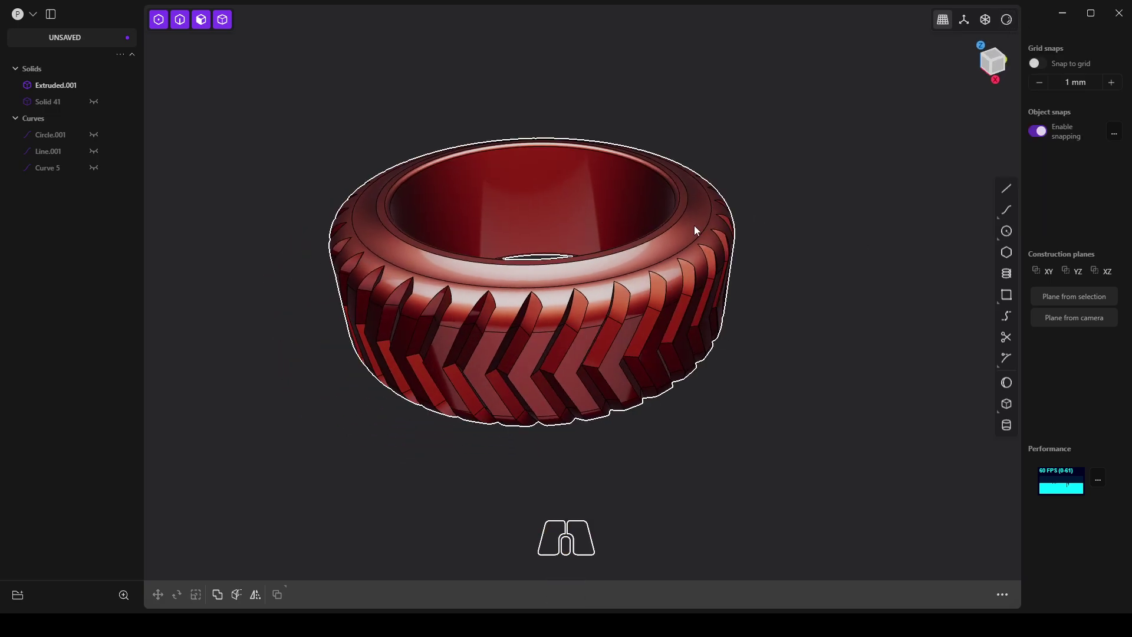